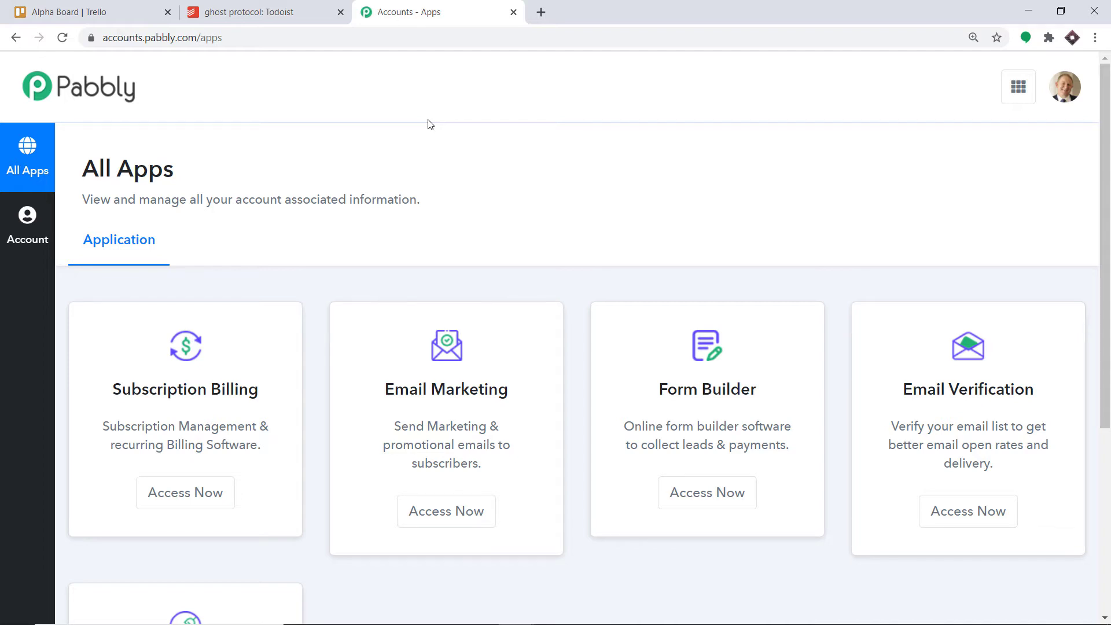
# - Open Pabbly Connect from the apps page and create a workflow named "Trello To Todoist"
pyautogui.scroll(-5, 437, 130)
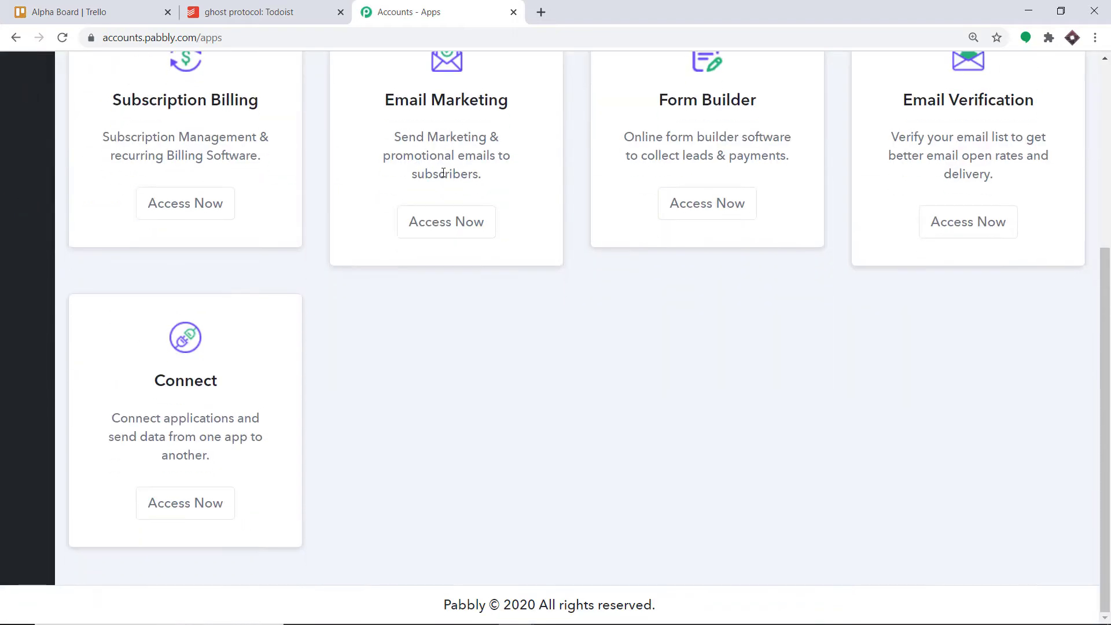
pyautogui.click(196, 508)
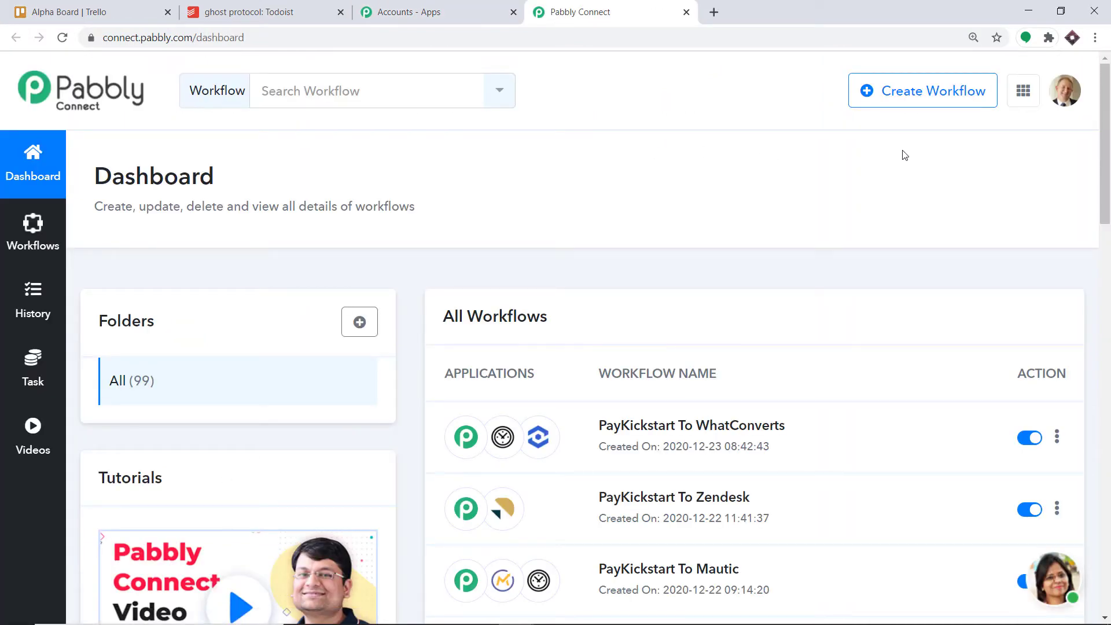
pyautogui.click(912, 93)
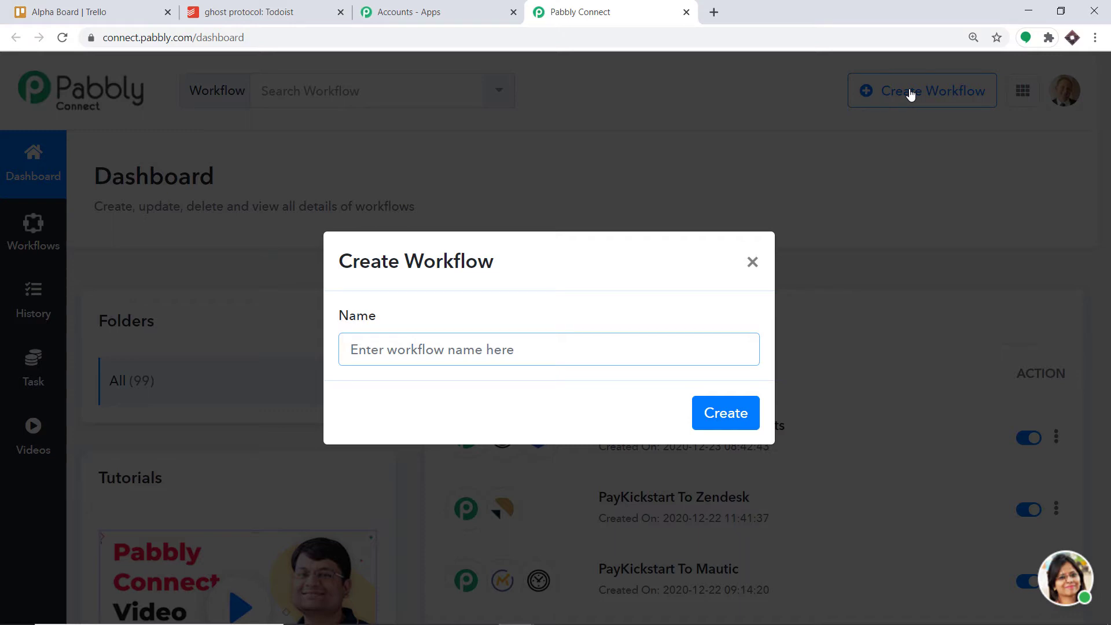
pyautogui.write('Trello')
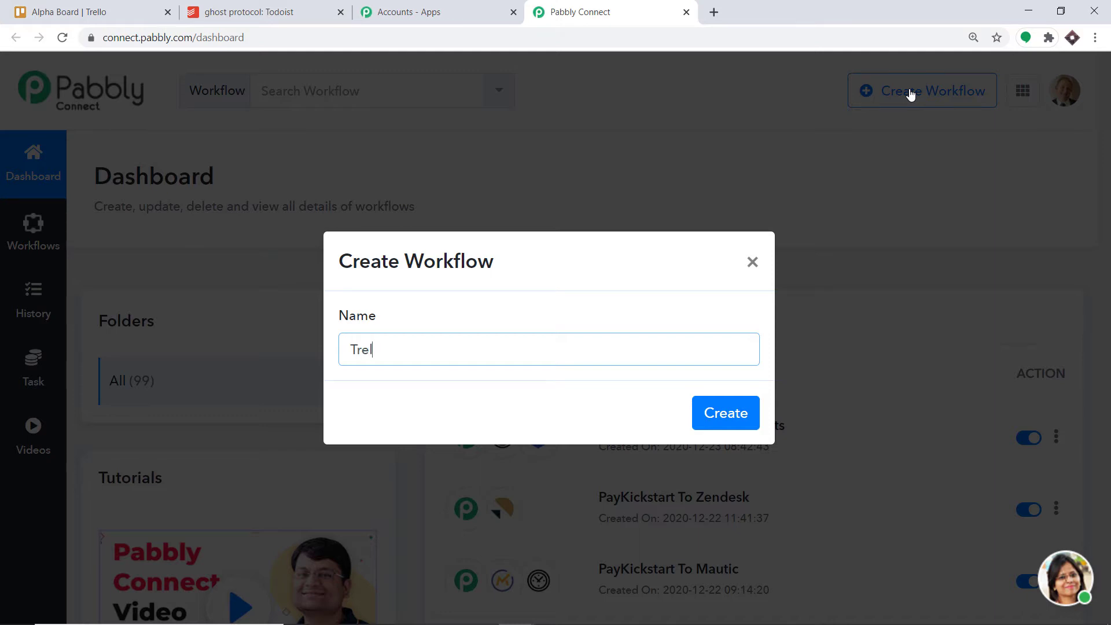
pyautogui.write(' To Todoist')
pyautogui.click(722, 421)
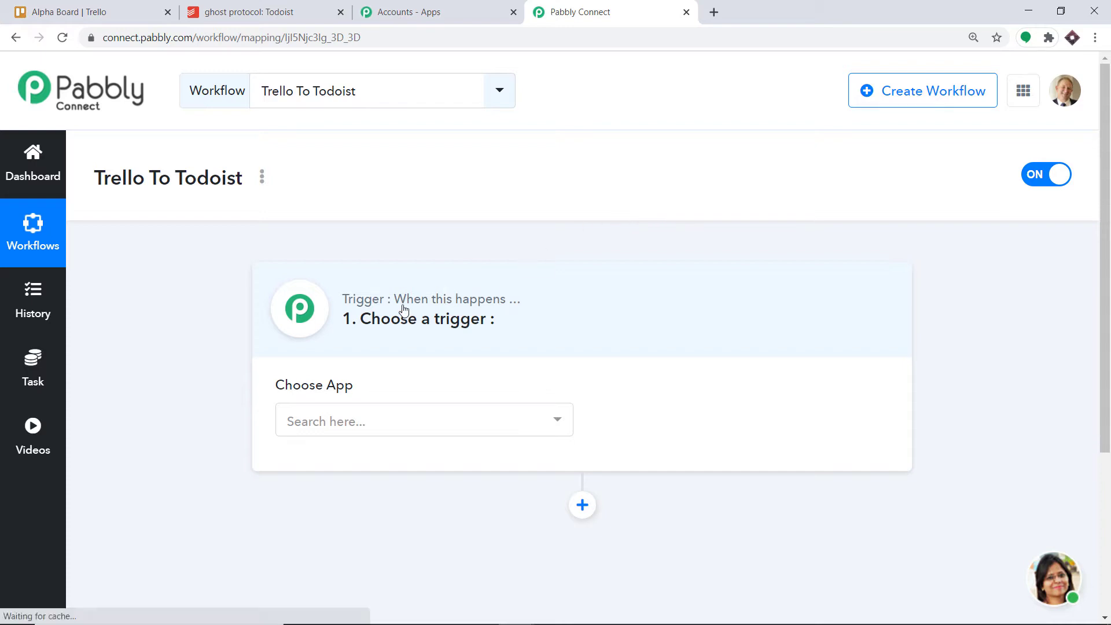
# - Set the workflow trigger to the Trello app with the New Card event
pyautogui.click(386, 423)
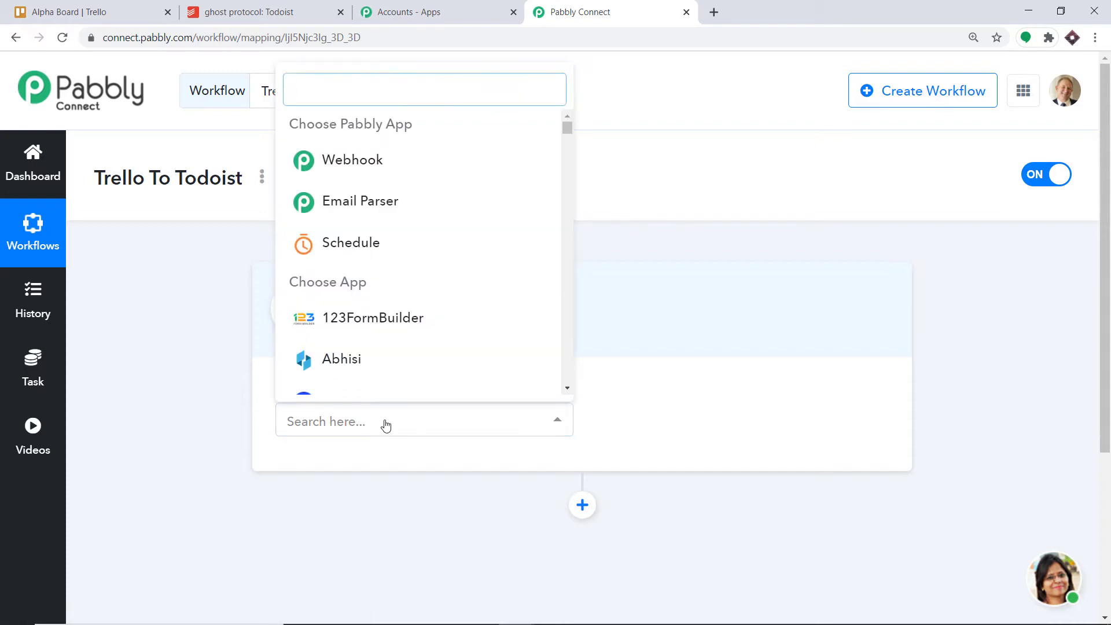
pyautogui.write('tre')
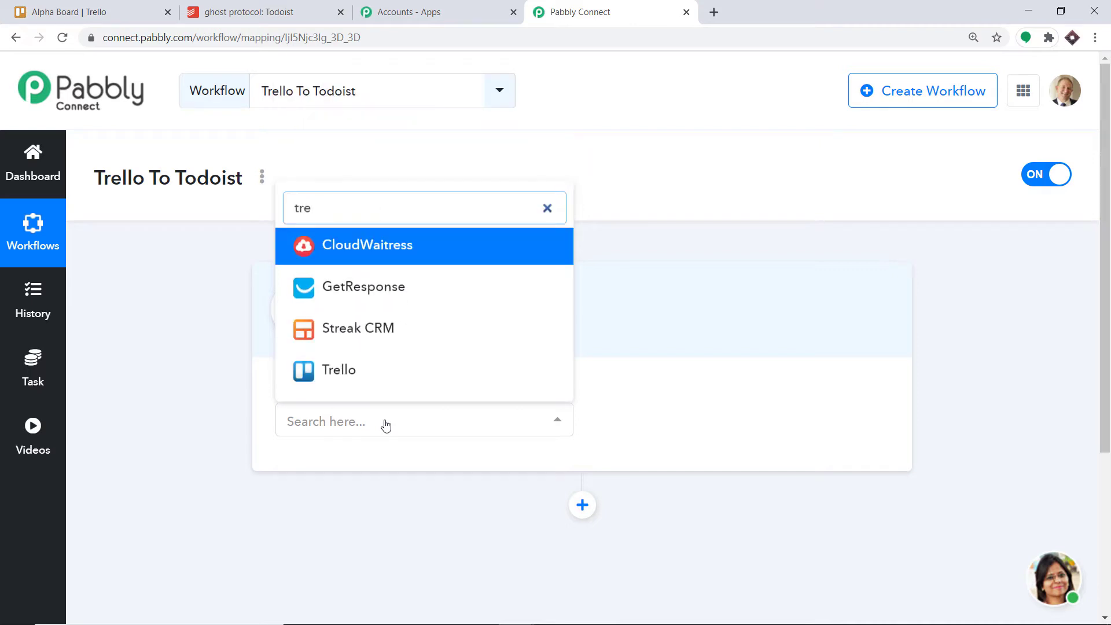
pyautogui.click(379, 382)
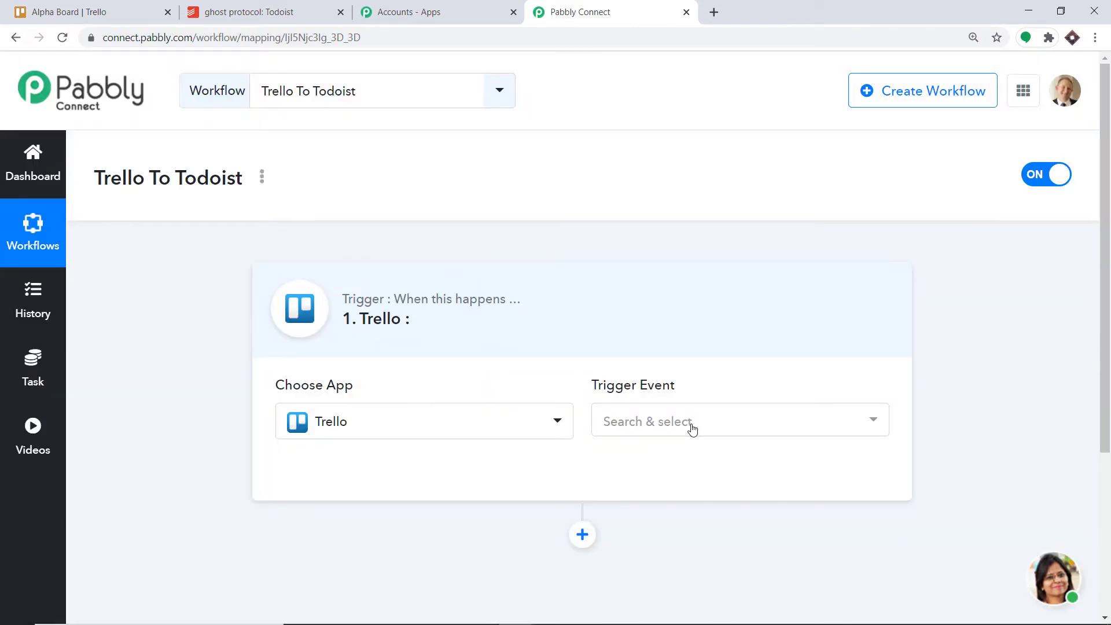
pyautogui.click(691, 431)
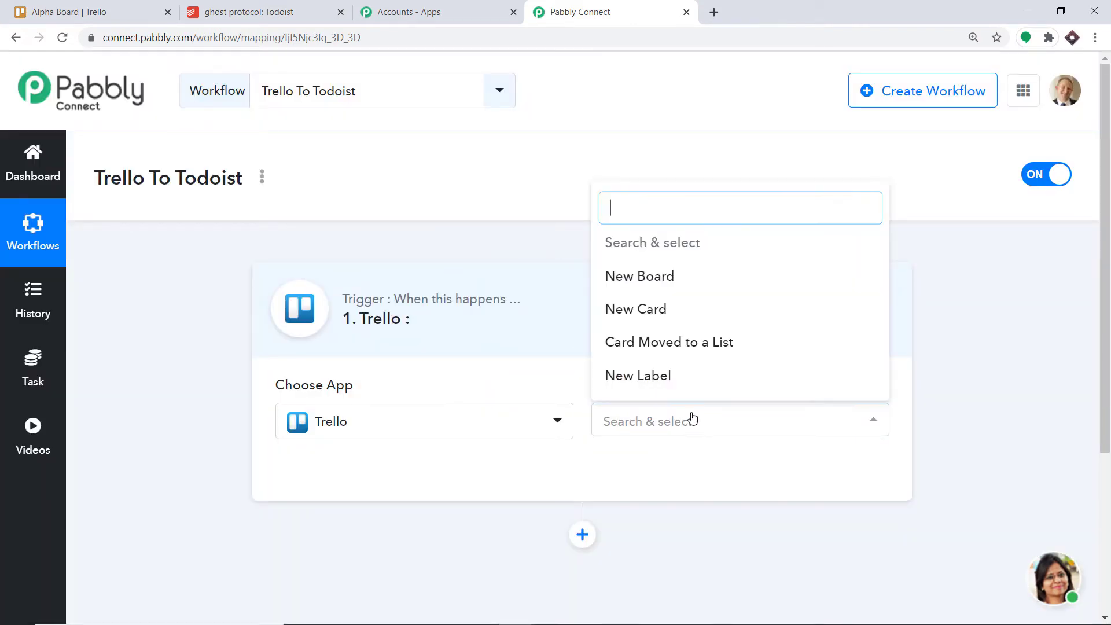
pyautogui.click(674, 321)
pyautogui.click(698, 432)
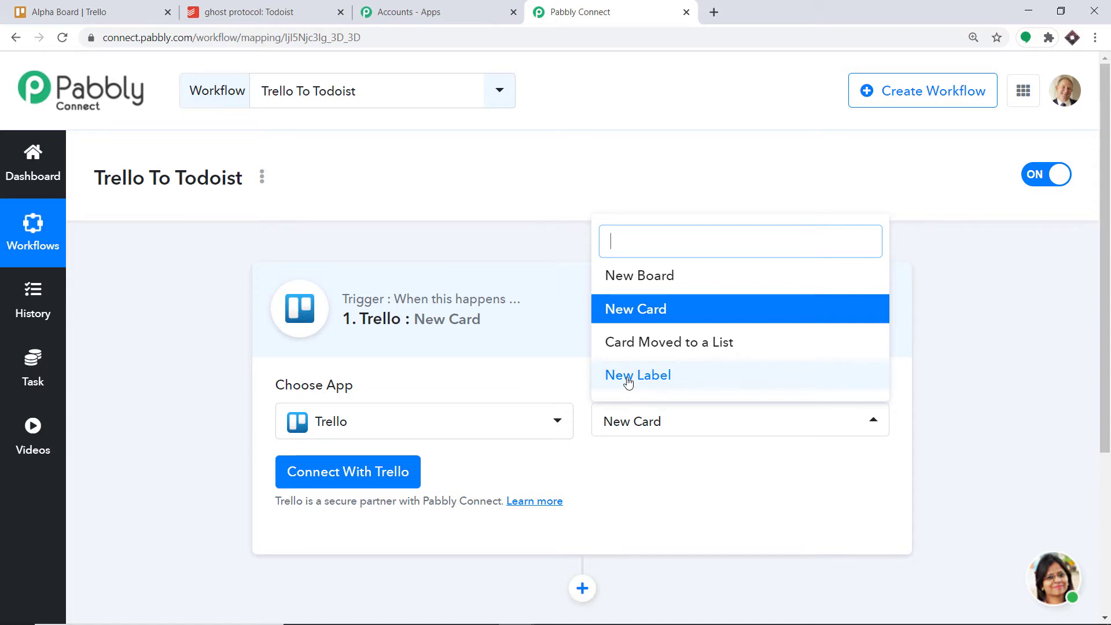
pyautogui.click(645, 483)
# - Start connecting the trigger to Trello and open Trello's Developer API Keys page from the new credentials form
pyautogui.click(352, 473)
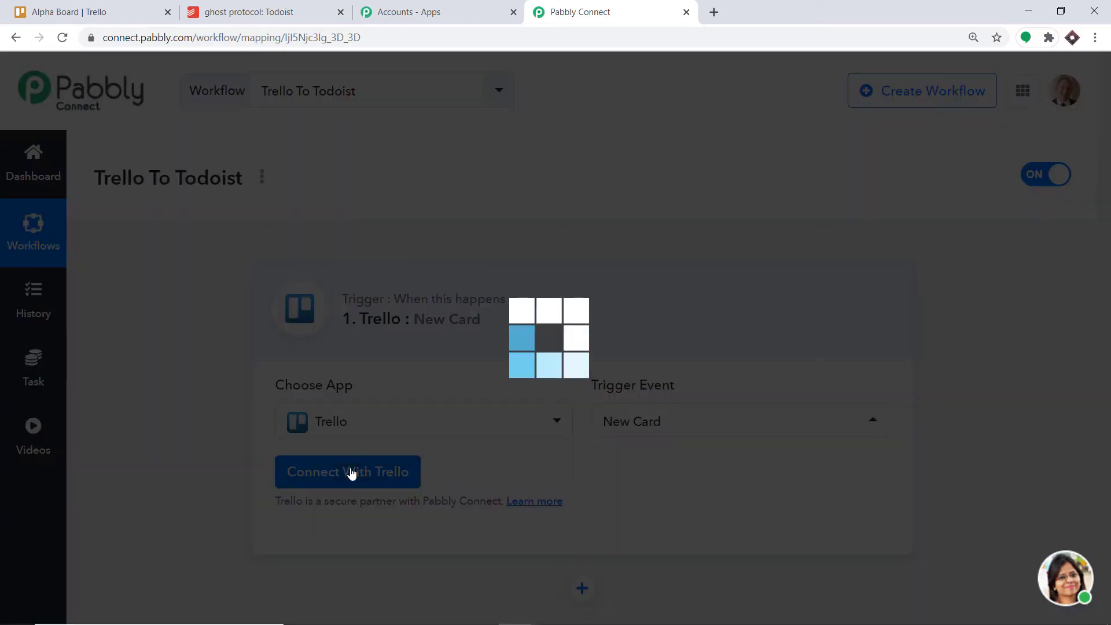
pyautogui.scroll(-3, 617, 255)
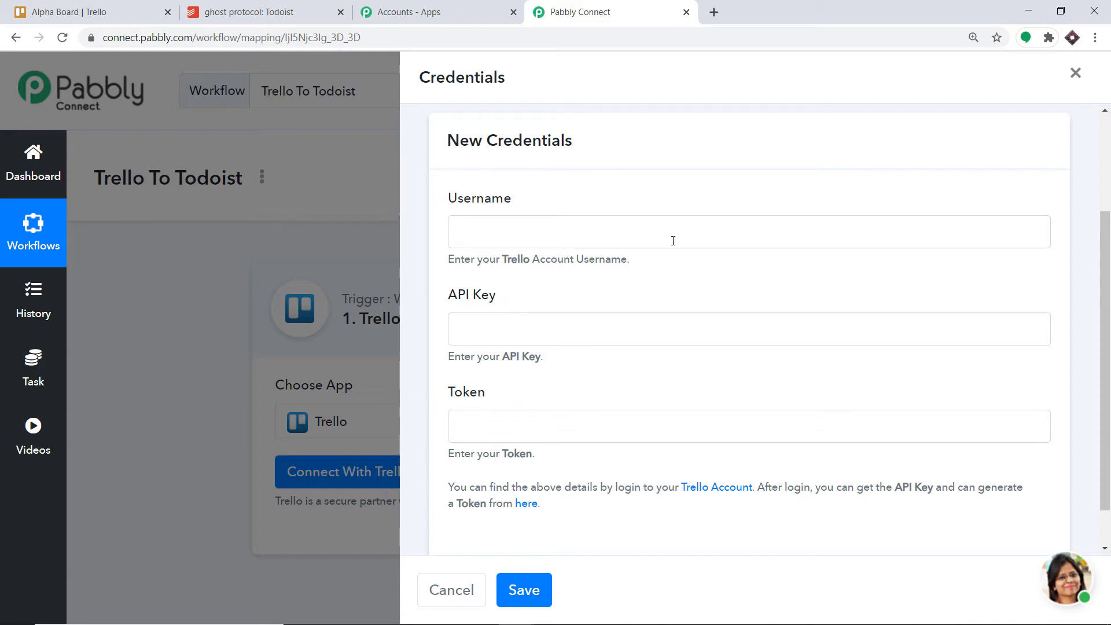
pyautogui.click(524, 505)
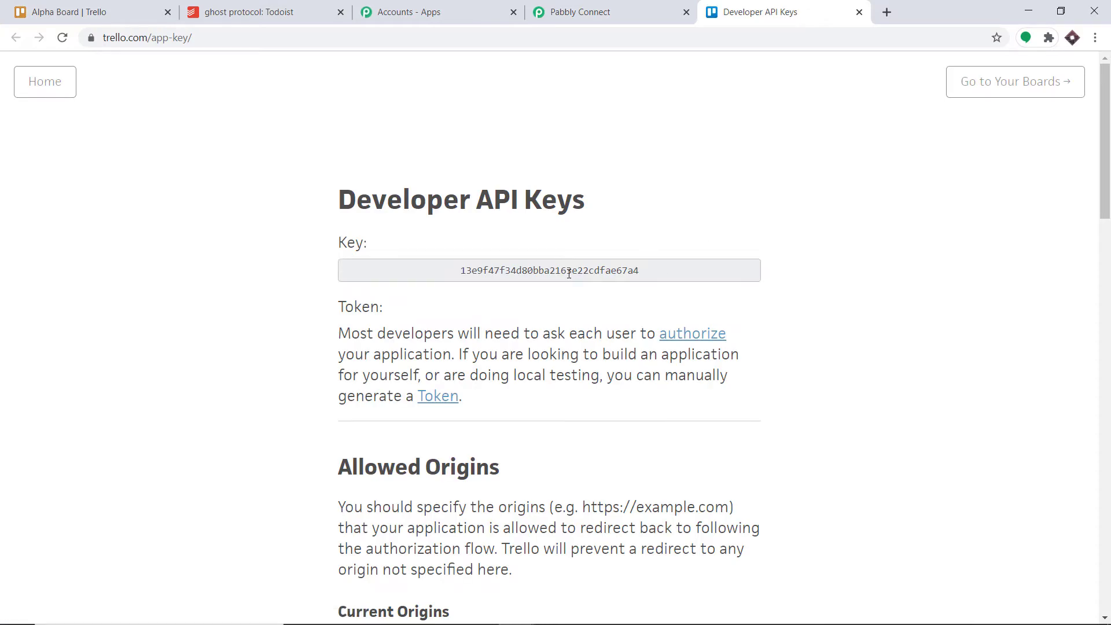
# - Copy the developer API key from Trello and paste it into the API Key field of the Pabbly Connect credentials
pyautogui.doubleClick(569, 273)
pyautogui.rightClick(569, 274)
pyautogui.click(577, 287)
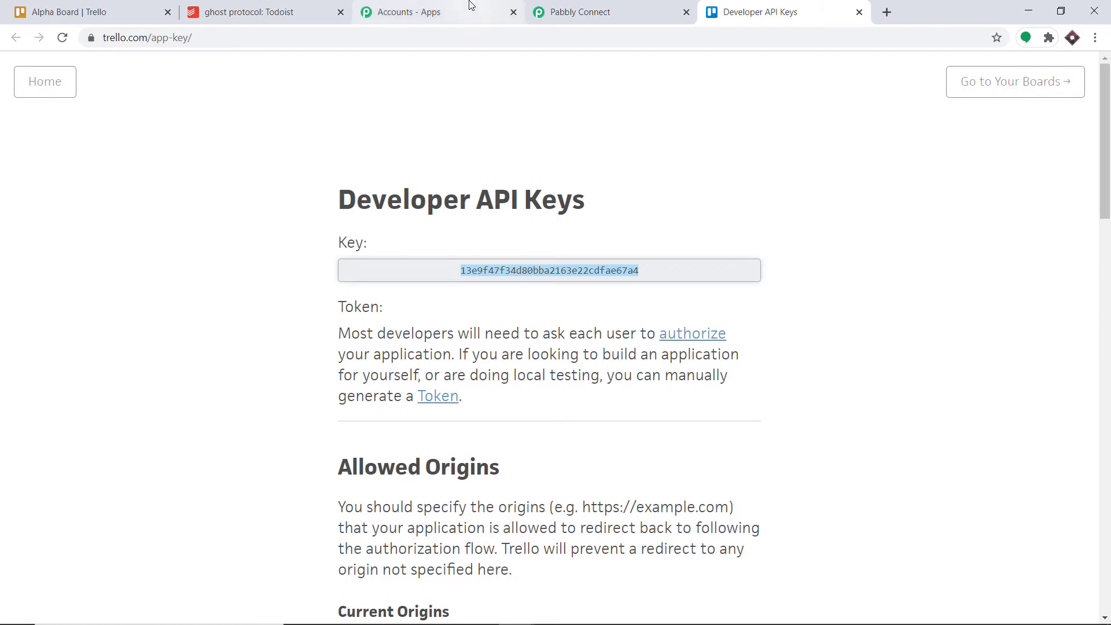
pyautogui.click(570, 12)
pyautogui.click(498, 325)
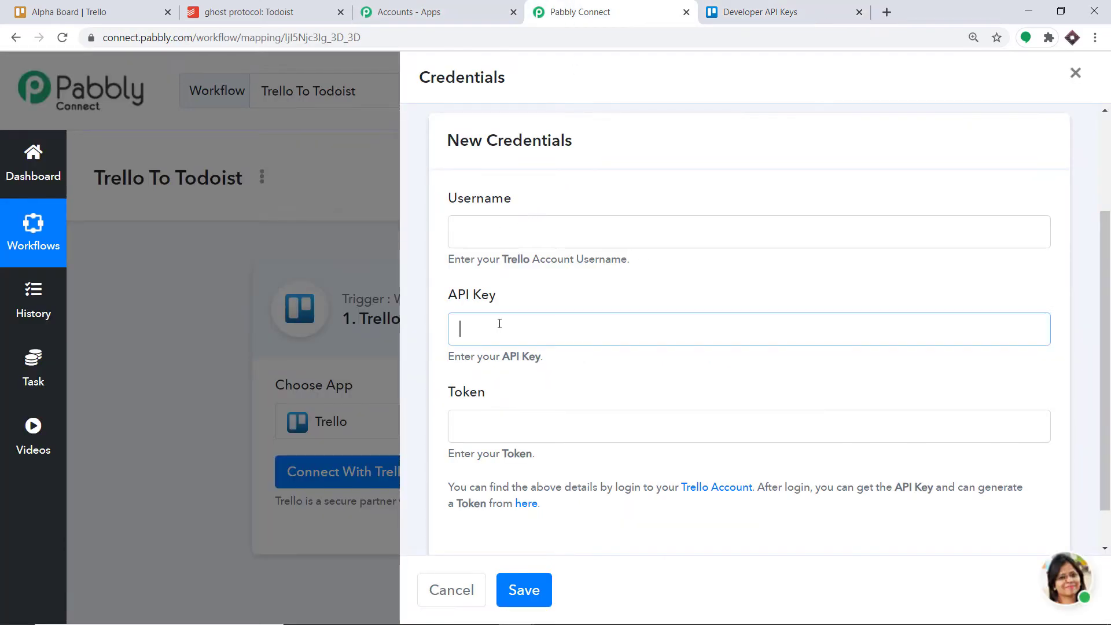
pyautogui.rightClick(499, 324)
pyautogui.click(547, 438)
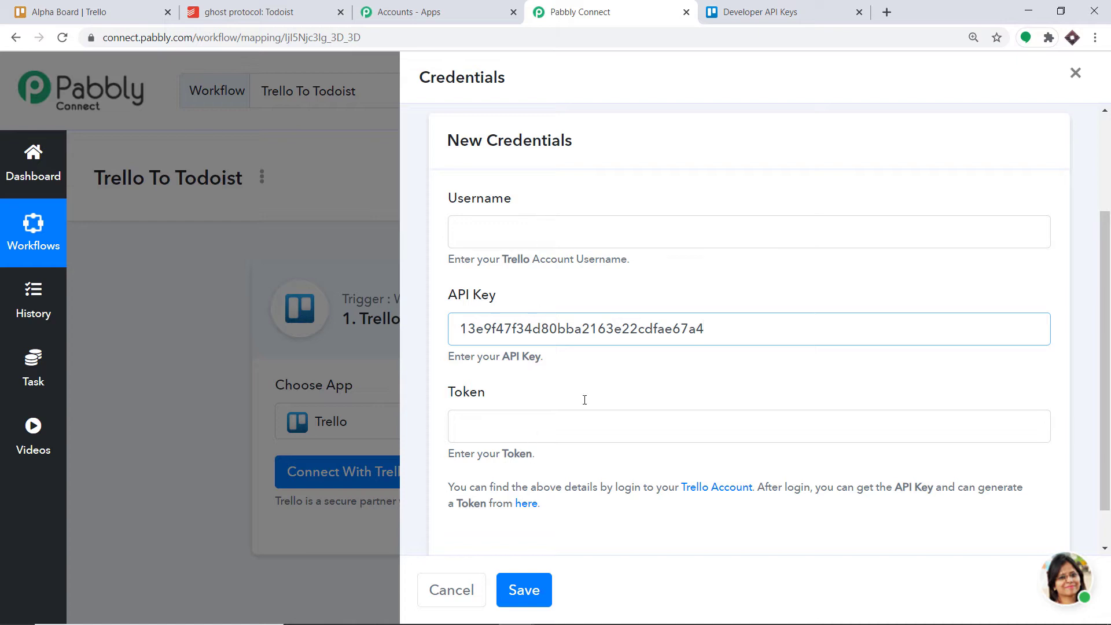
# - Open Trello's token authorization page and copy the account username from it into the Username field of the Pabbly Connect credentials
pyautogui.click(719, 4)
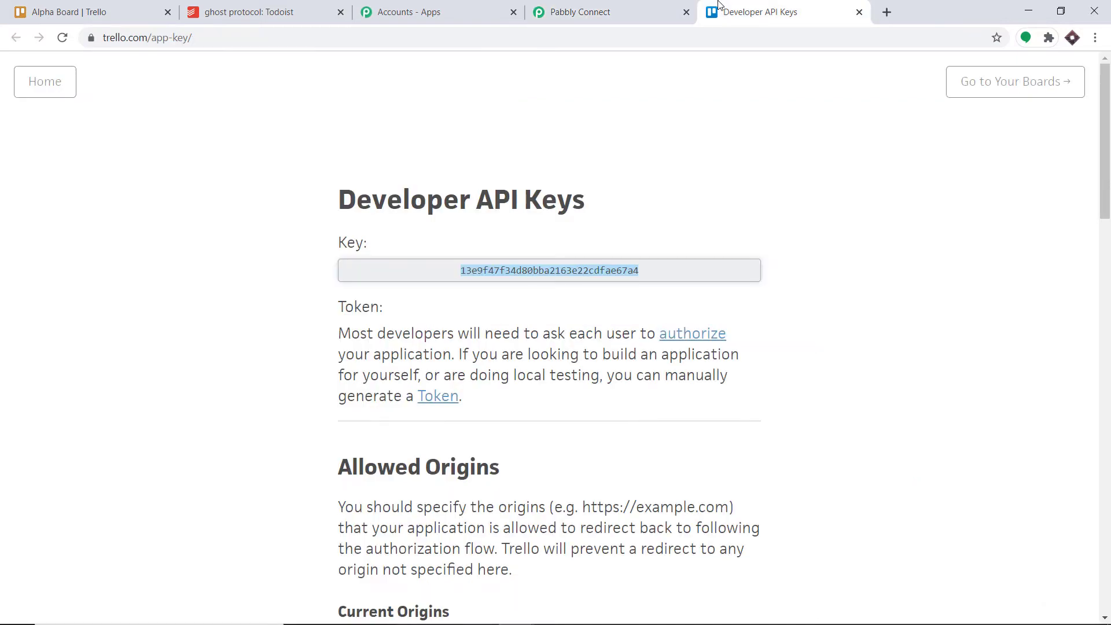
pyautogui.click(450, 400)
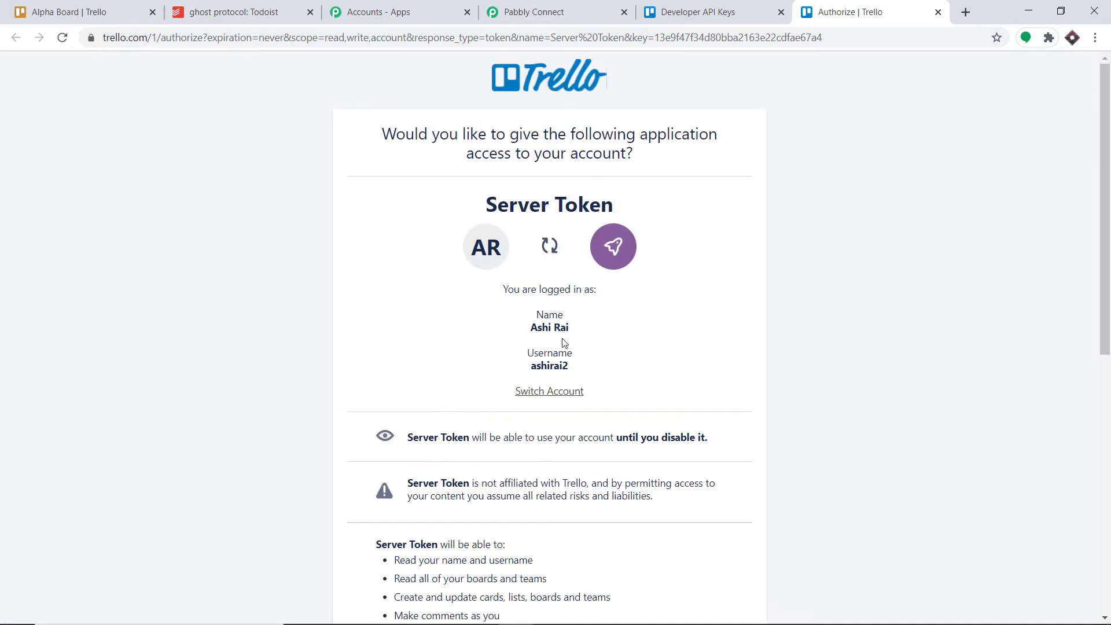
pyautogui.moveTo(571, 366); pyautogui.dragTo(531, 367)
pyautogui.rightClick(536, 373)
pyautogui.click(548, 382)
pyautogui.click(555, 7)
pyautogui.click(557, 239)
pyautogui.rightClick(557, 238)
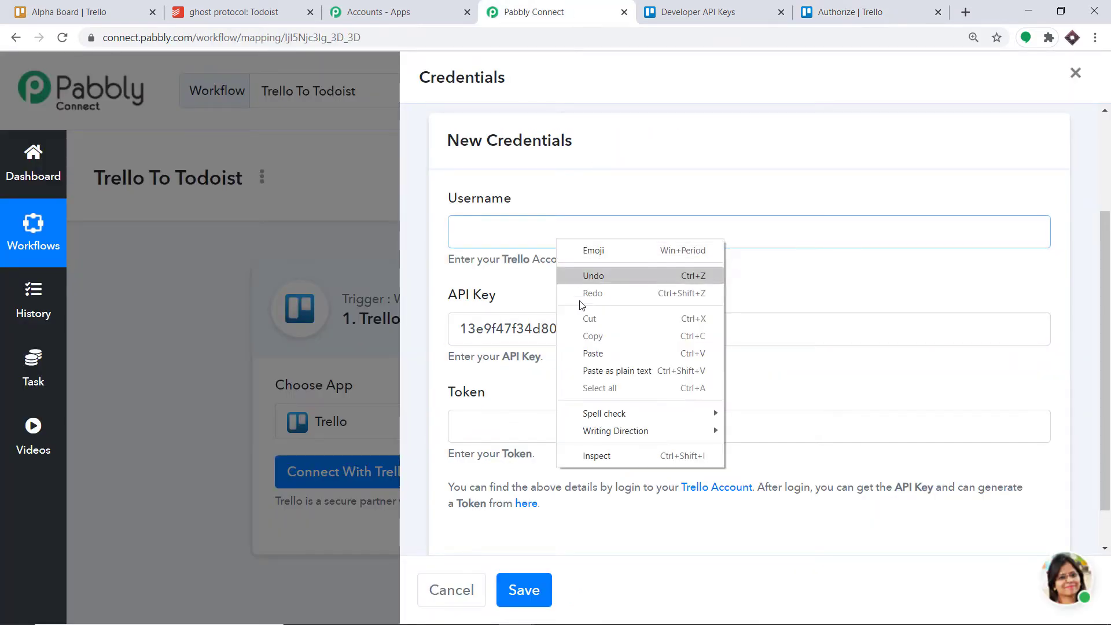
pyautogui.click(594, 353)
# - Return to Trello's authorization page and allow Server Token access to the account
pyautogui.click(846, 8)
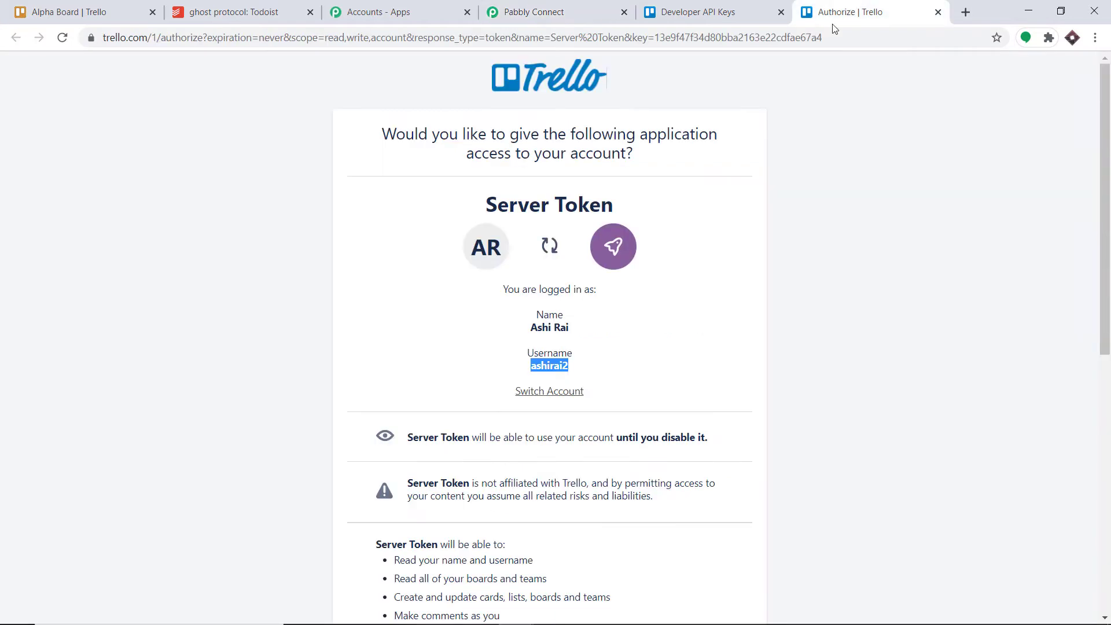
pyautogui.scroll(-5, 688, 239)
pyautogui.scroll(-3, 687, 239)
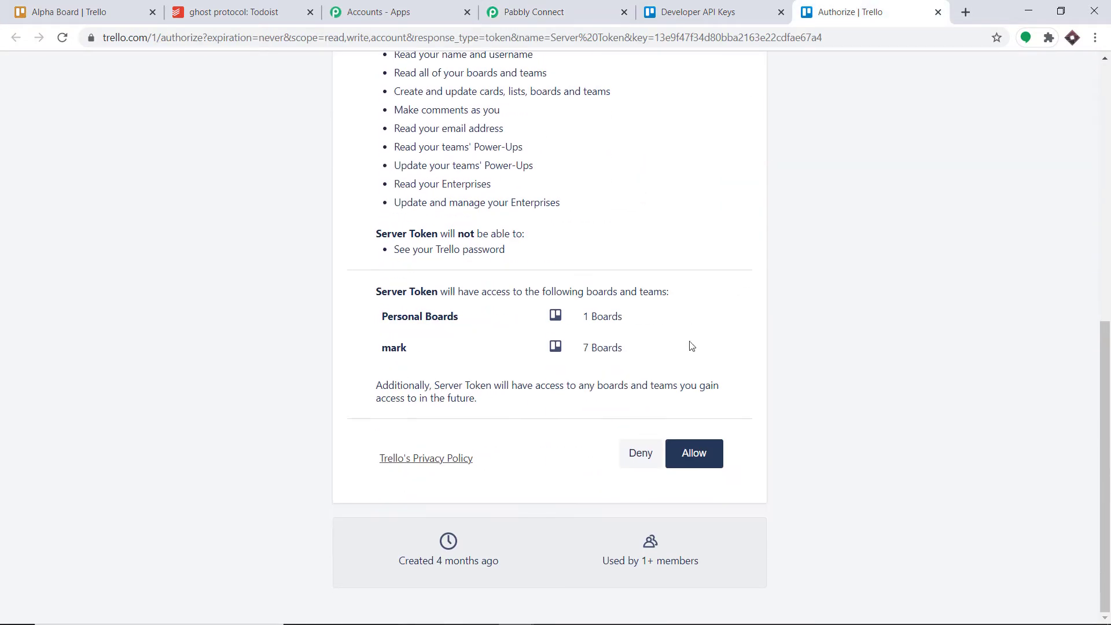
pyautogui.click(700, 455)
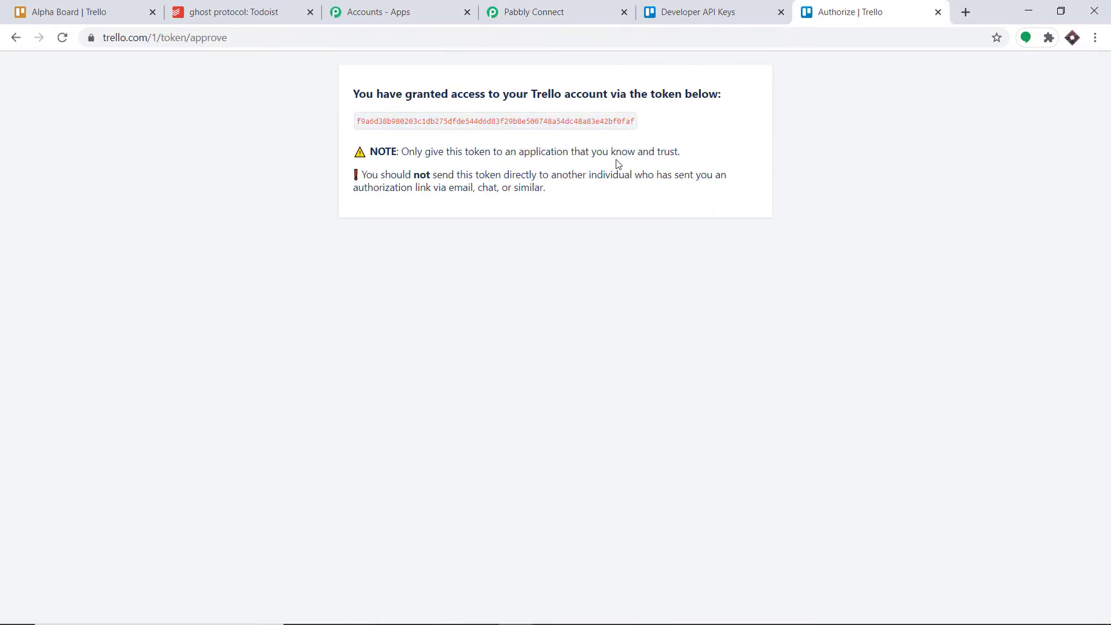
# - Copy the generated Trello token into the Token field of the Pabbly Connect credentials and save them
pyautogui.doubleClick(531, 122)
pyautogui.rightClick(531, 122)
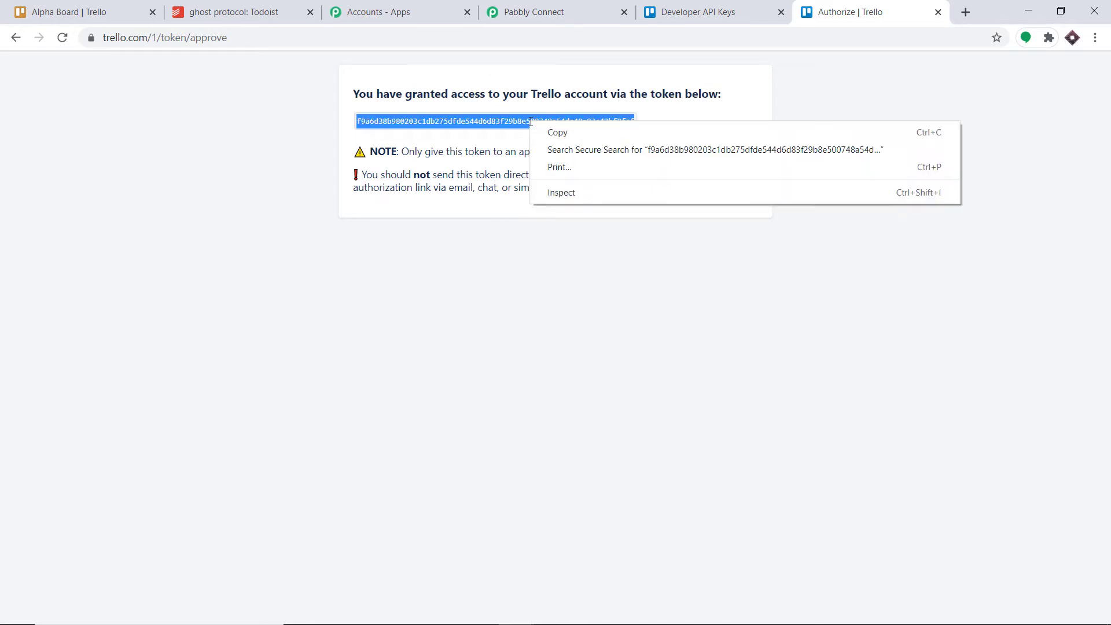
pyautogui.click(557, 132)
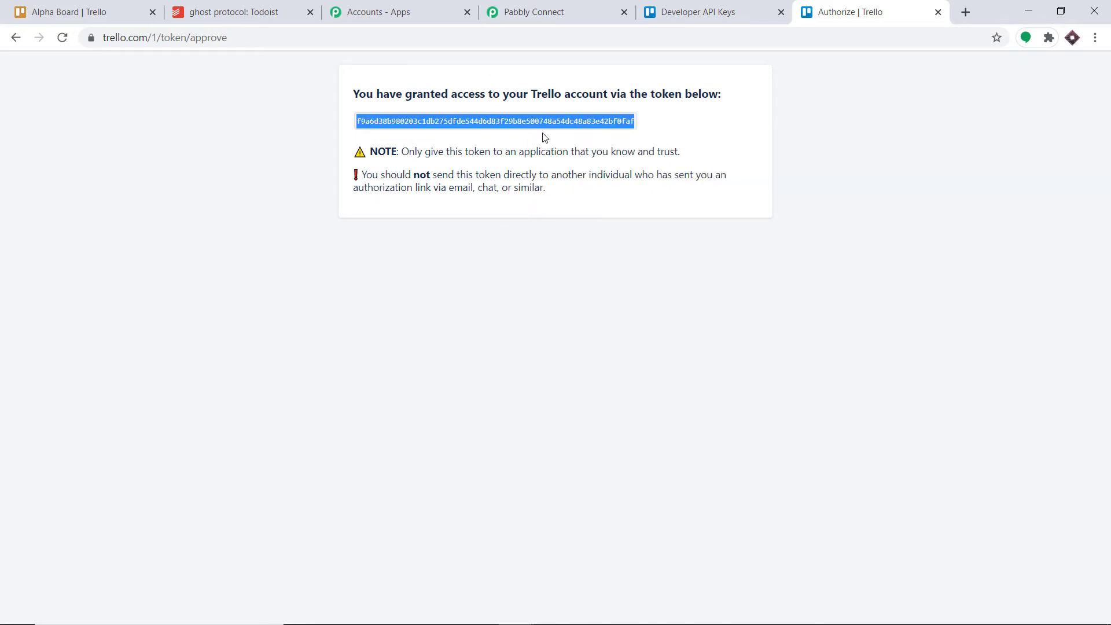
pyautogui.click(582, 5)
pyautogui.click(532, 431)
pyautogui.rightClick(533, 431)
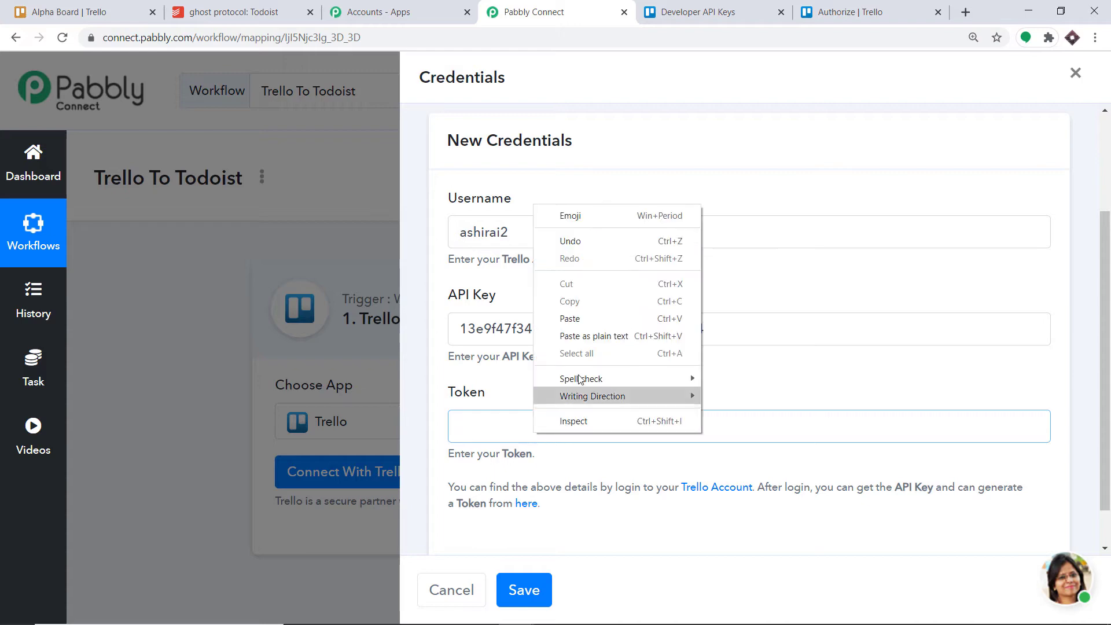
pyautogui.click(588, 319)
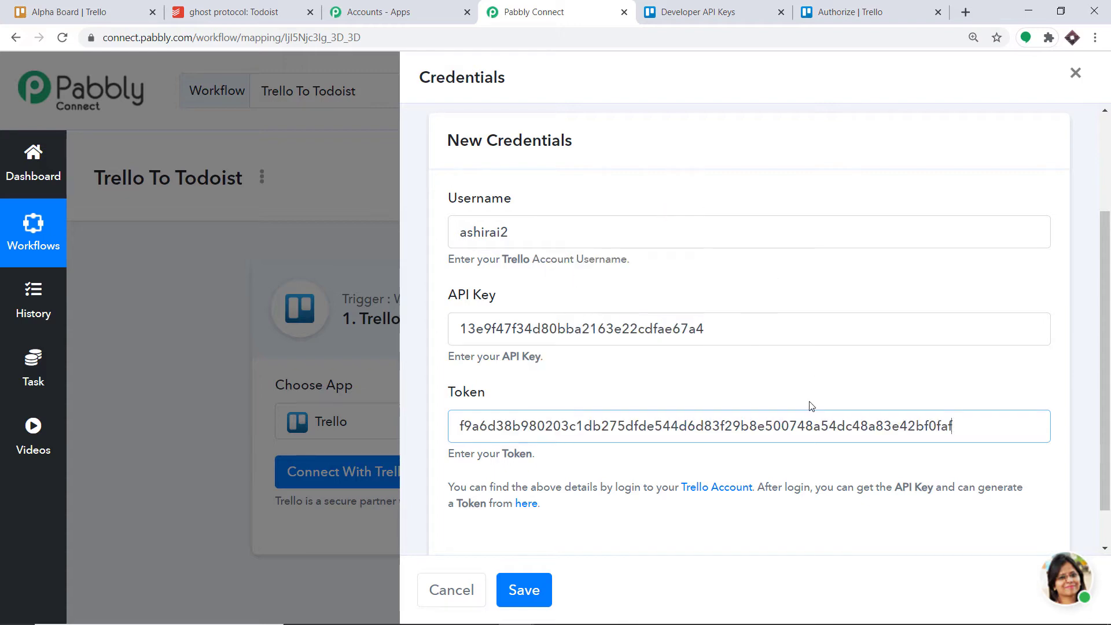
pyautogui.click(533, 590)
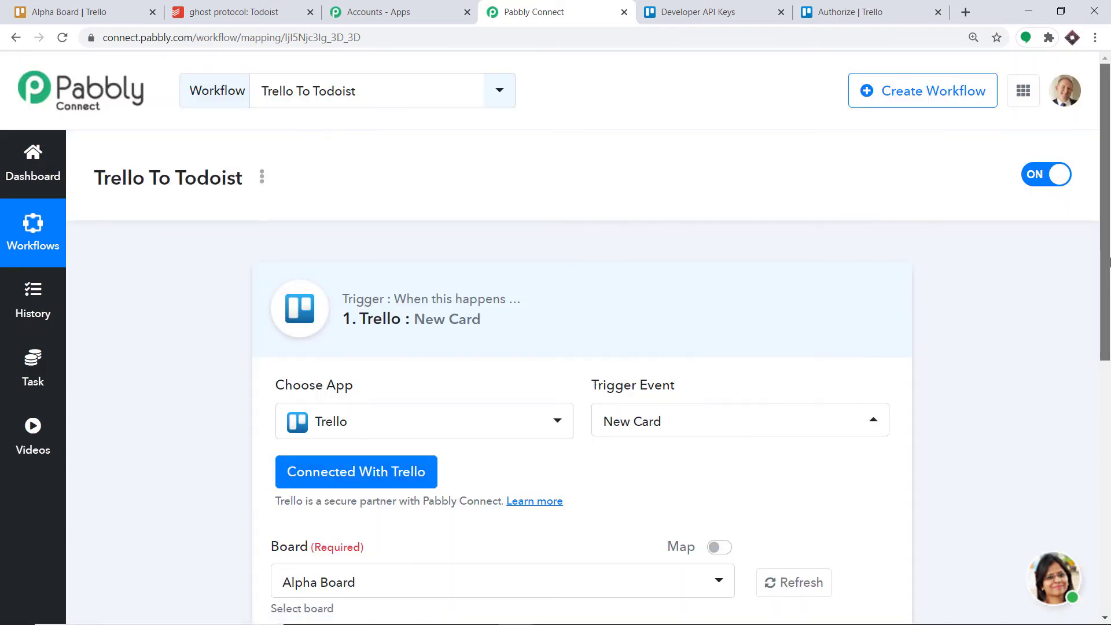
# - Review the trigger's board and list settings, and switch to Trello to open the Yellow board
pyautogui.moveTo(1110, 262); pyautogui.dragTo(1105, 416)
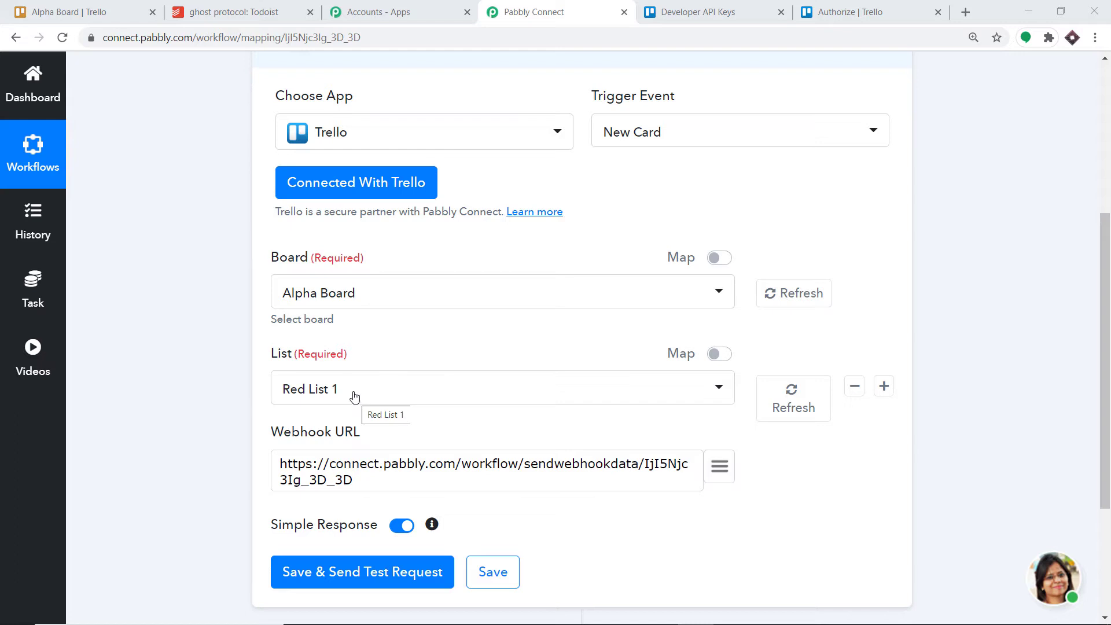
pyautogui.click(120, 12)
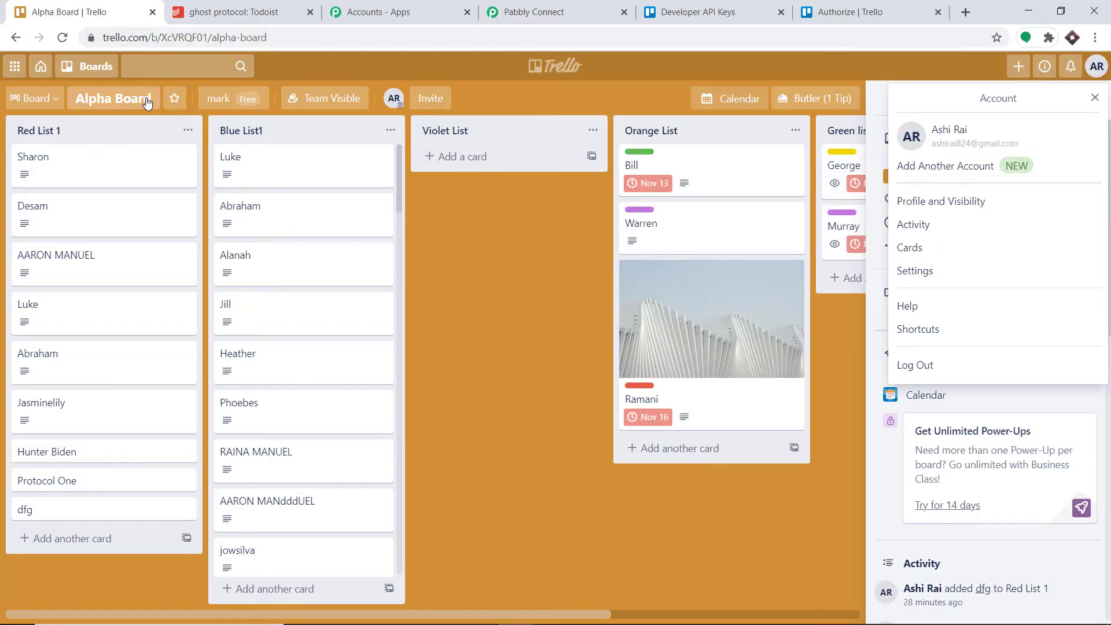
pyautogui.click(93, 68)
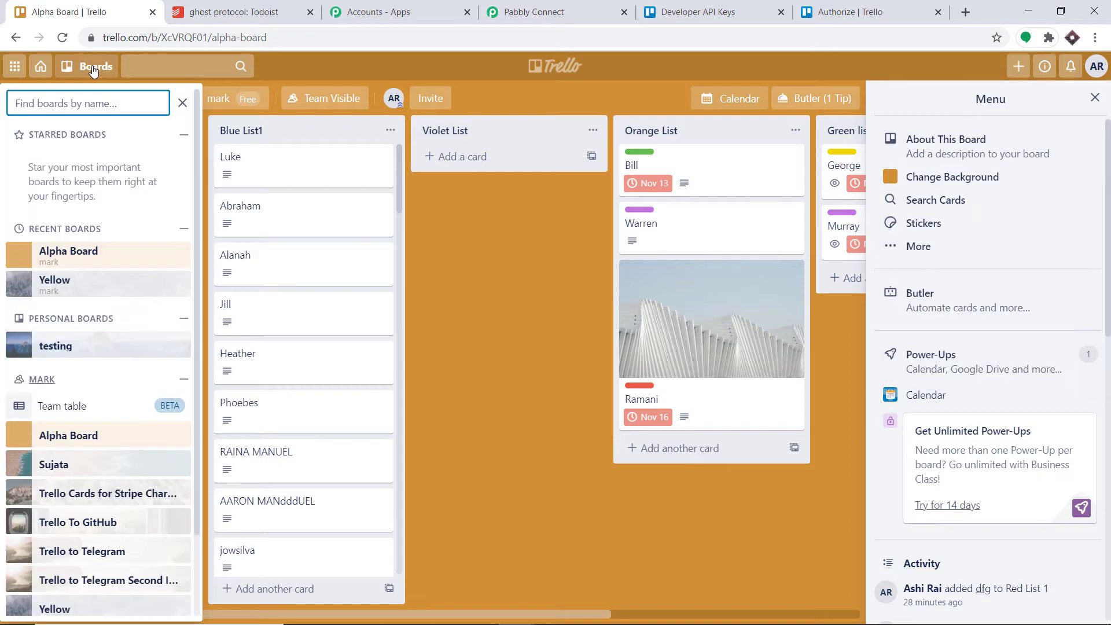
pyautogui.click(65, 286)
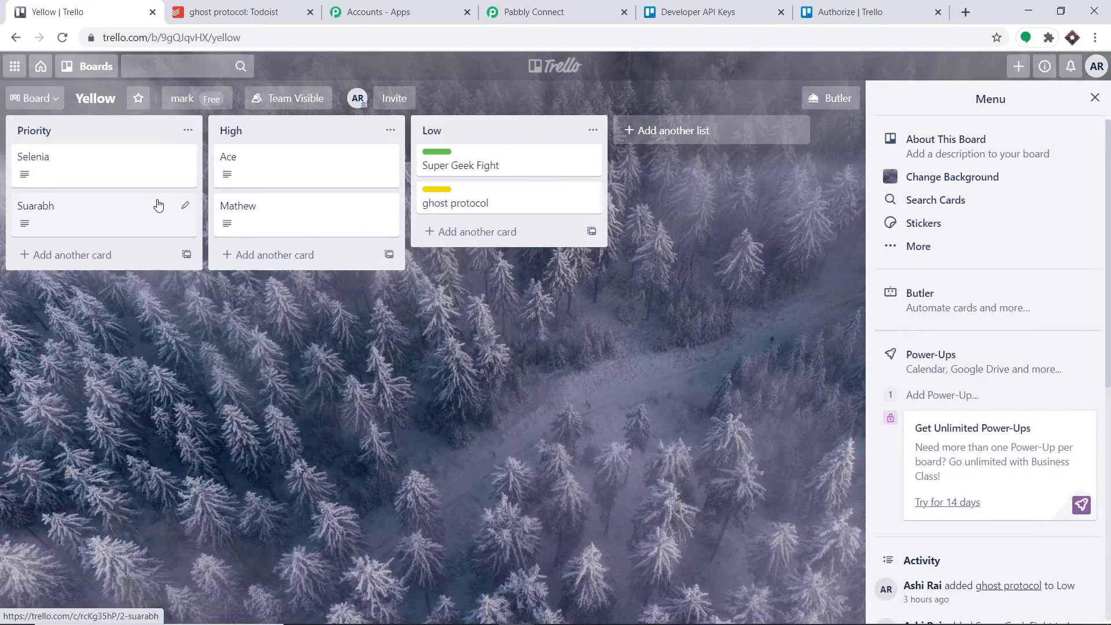
# - Switch to Pabbly Connect and set the Trello trigger's board to Yellow
pyautogui.click(560, 10)
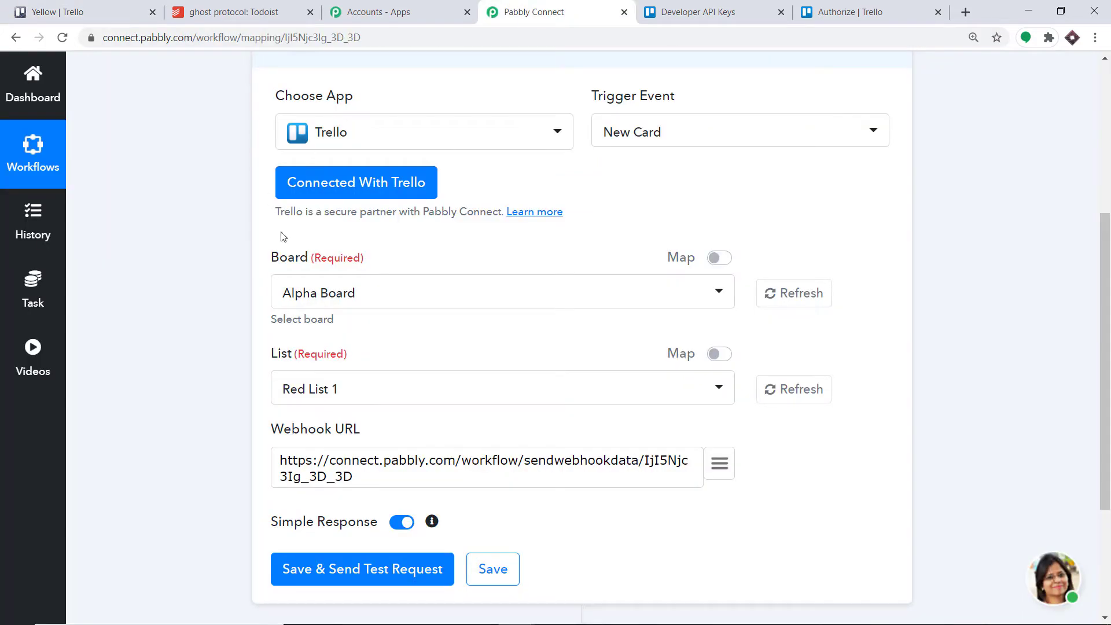
pyautogui.click(339, 295)
pyautogui.scroll(-1, 335, 463)
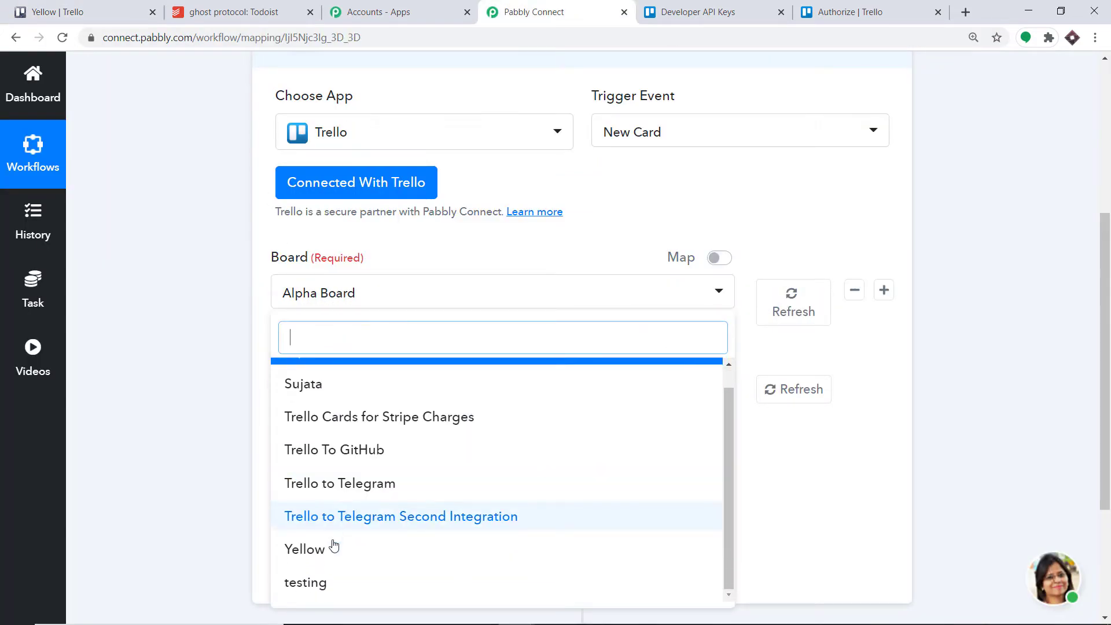
pyautogui.click(332, 553)
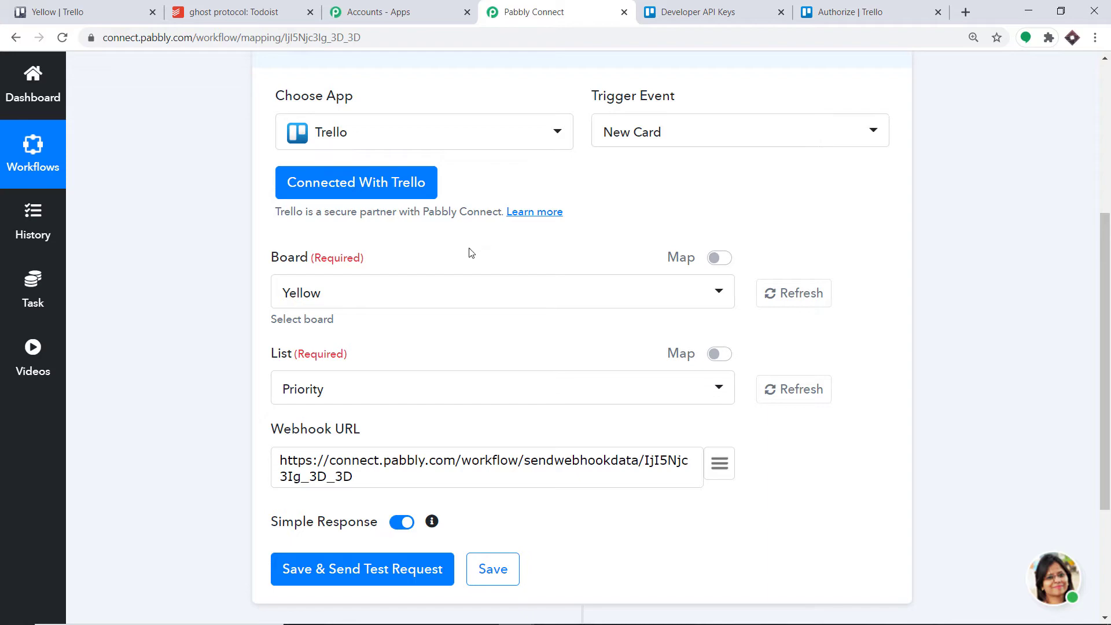
# - Compare the board options in the trigger settings with the boards listed in the Trello account
pyautogui.click(359, 297)
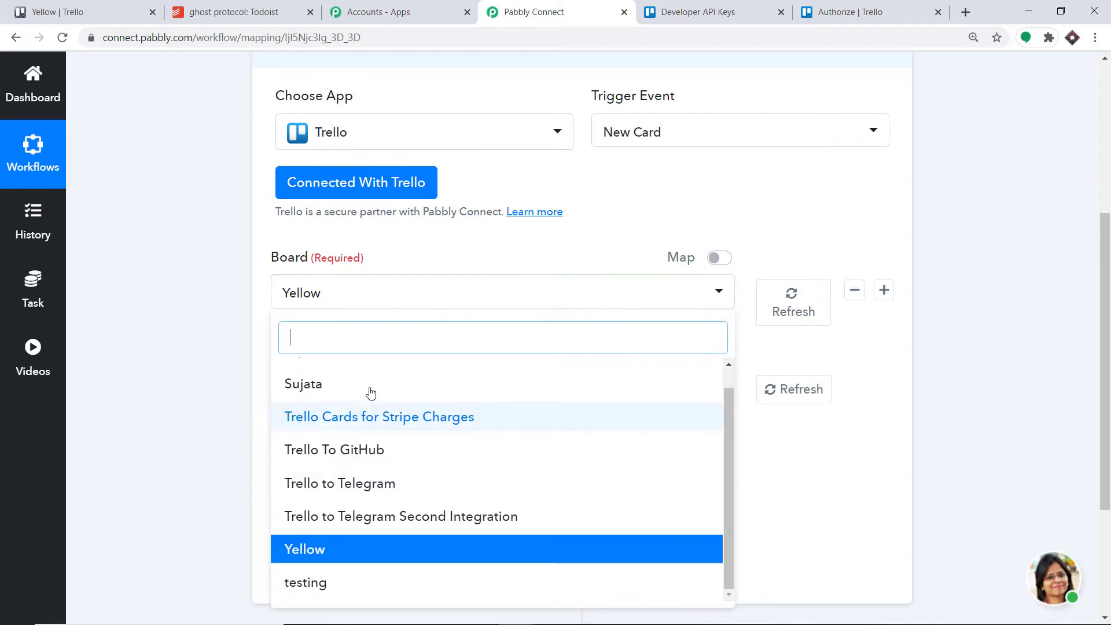
pyautogui.click(11, 7)
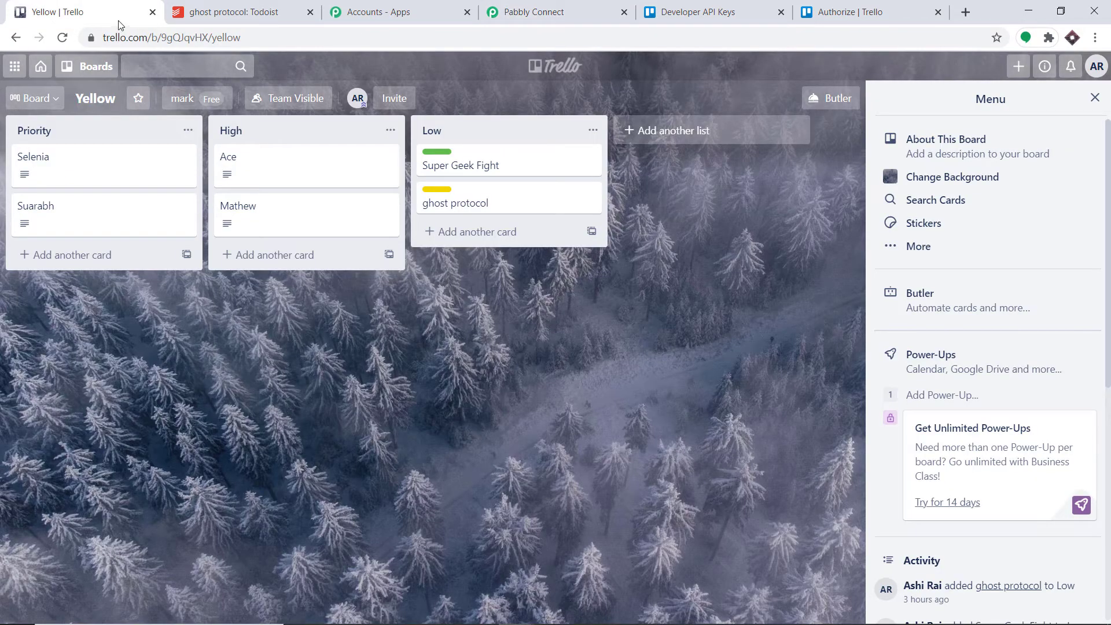
pyautogui.click(96, 66)
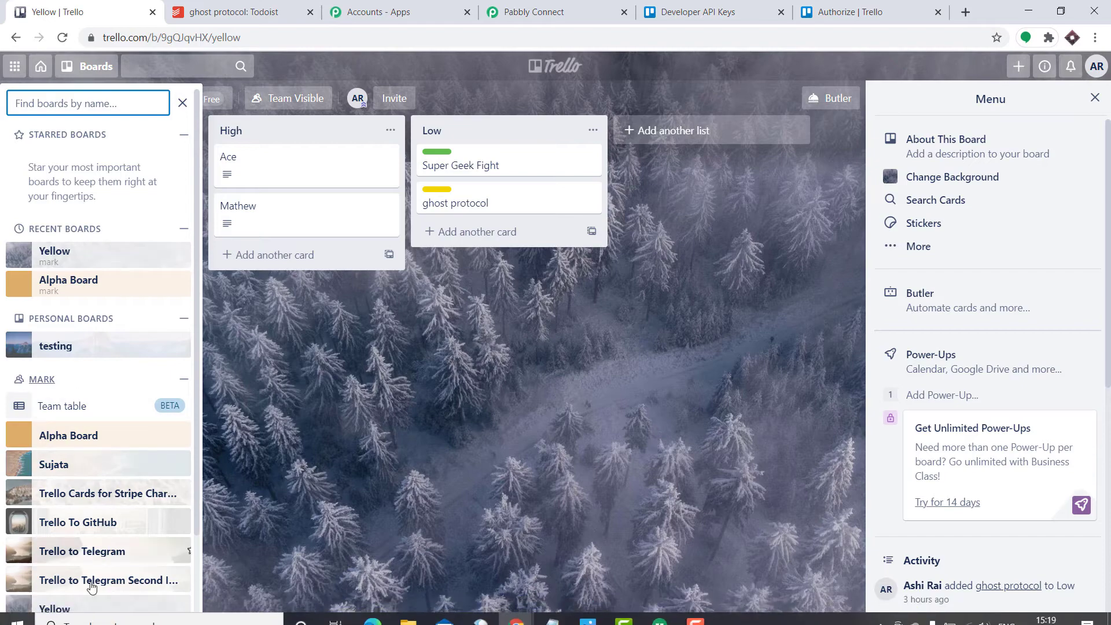
pyautogui.click(533, 12)
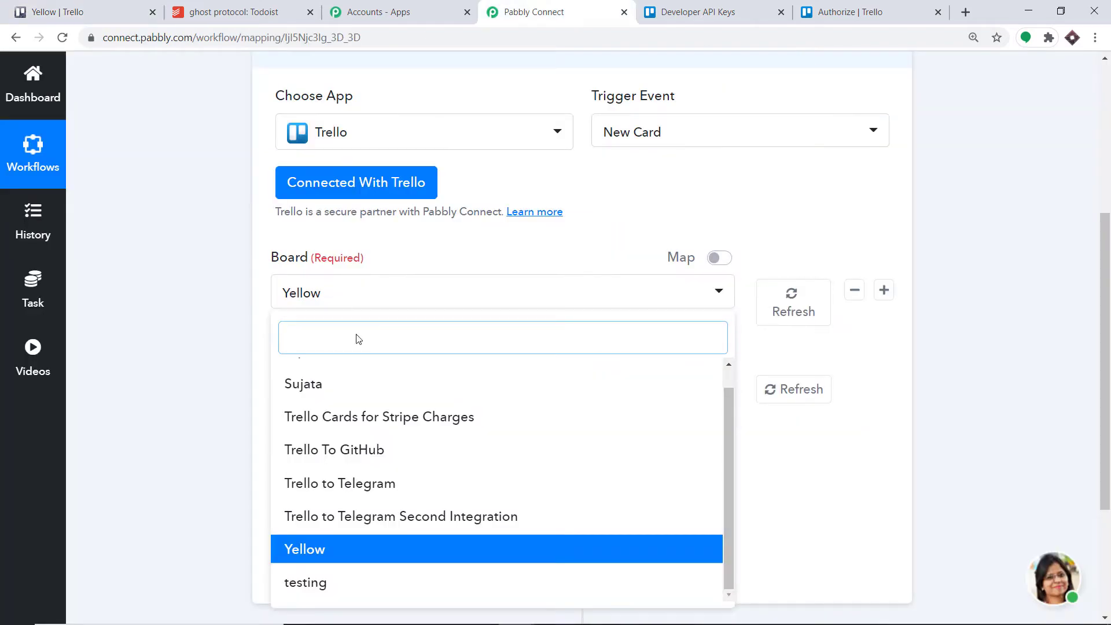
pyautogui.click(557, 242)
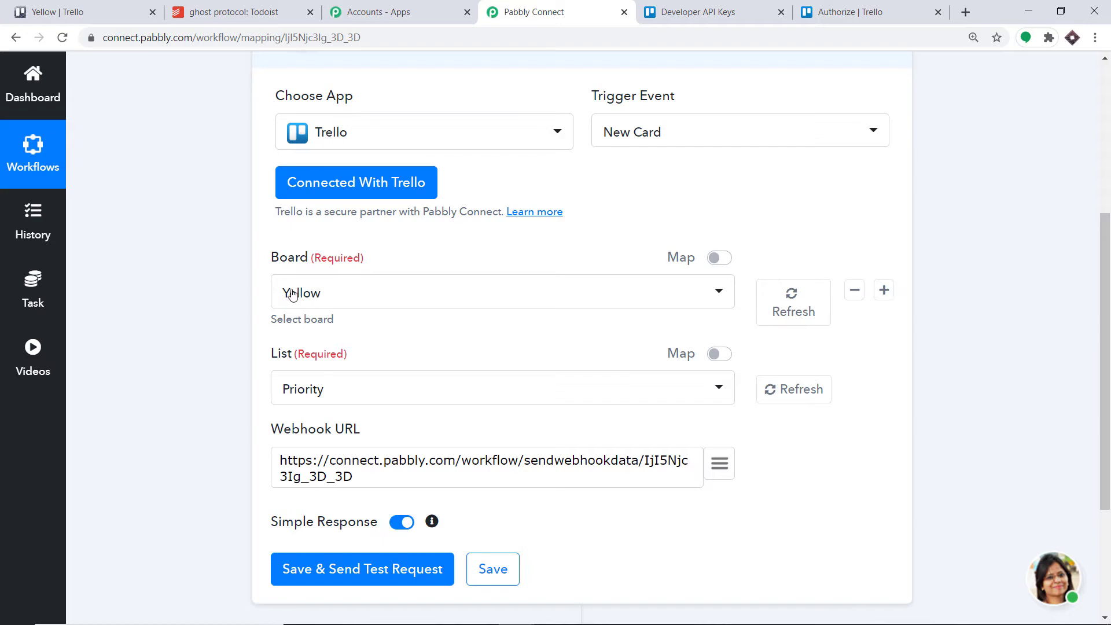
# - Close the boards list in Trello to check the Yellow board's lists, and set the trigger's list to Low in Pabbly Connect
pyautogui.click(116, 12)
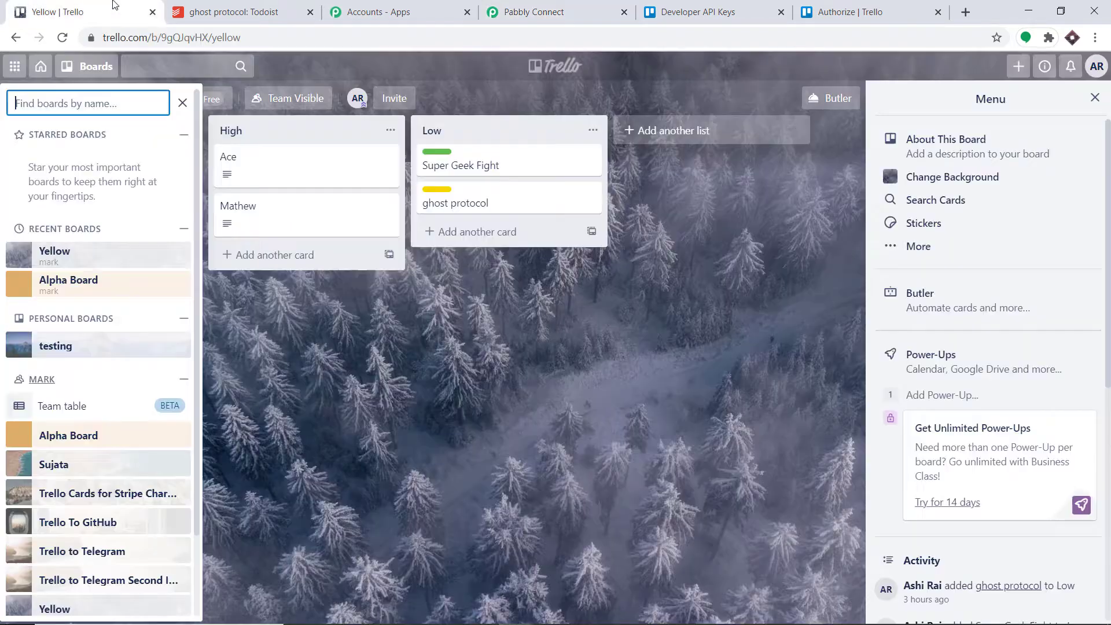
pyautogui.click(179, 104)
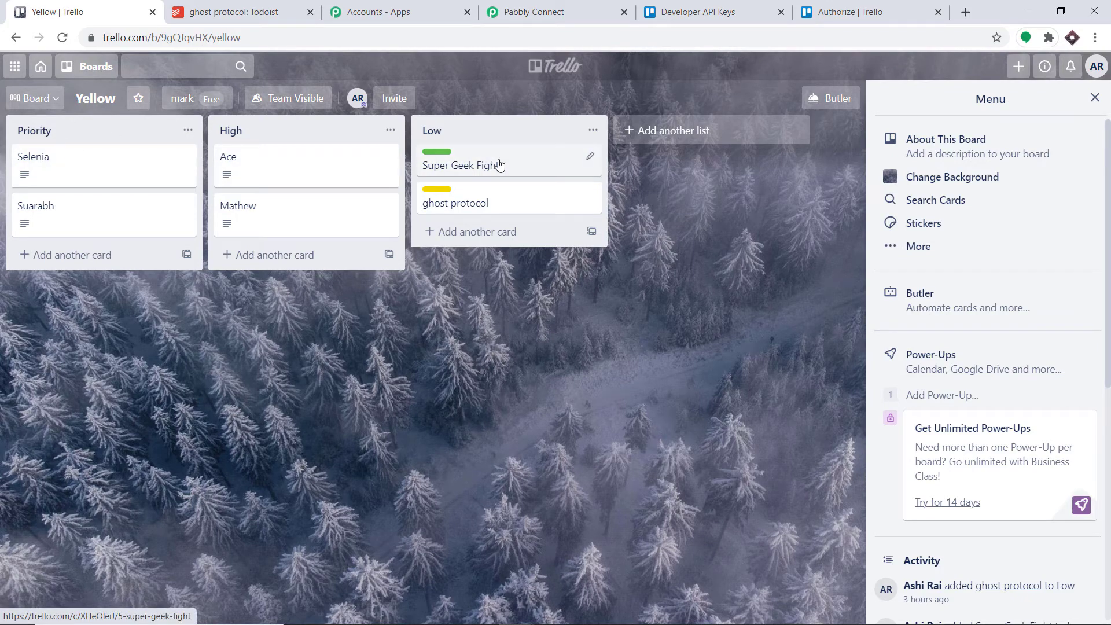
pyautogui.click(509, 13)
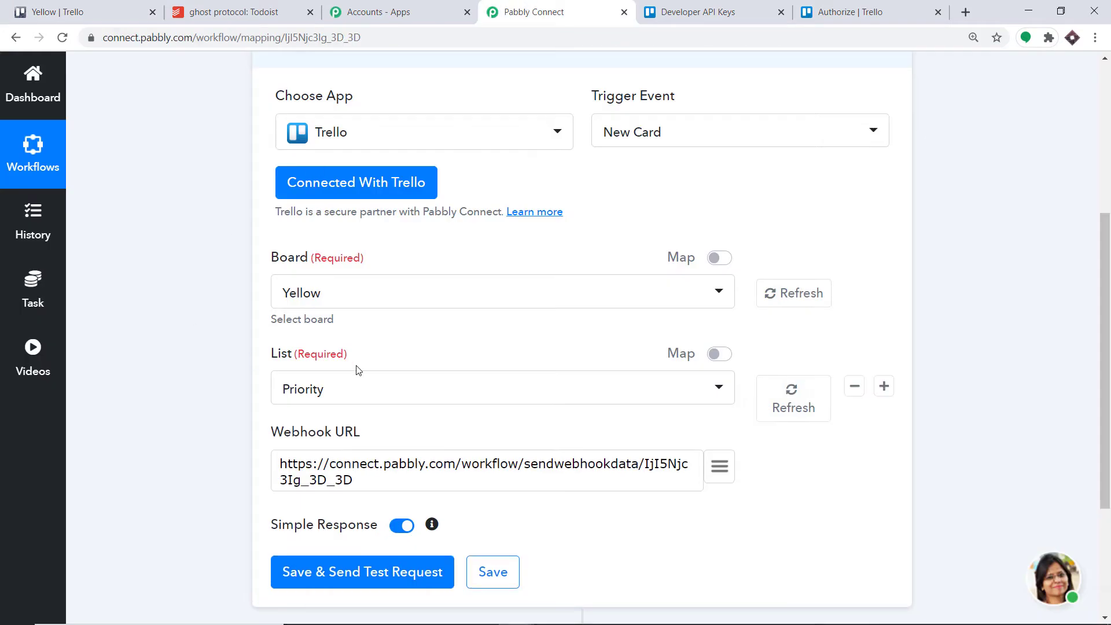
pyautogui.click(366, 391)
pyautogui.click(336, 538)
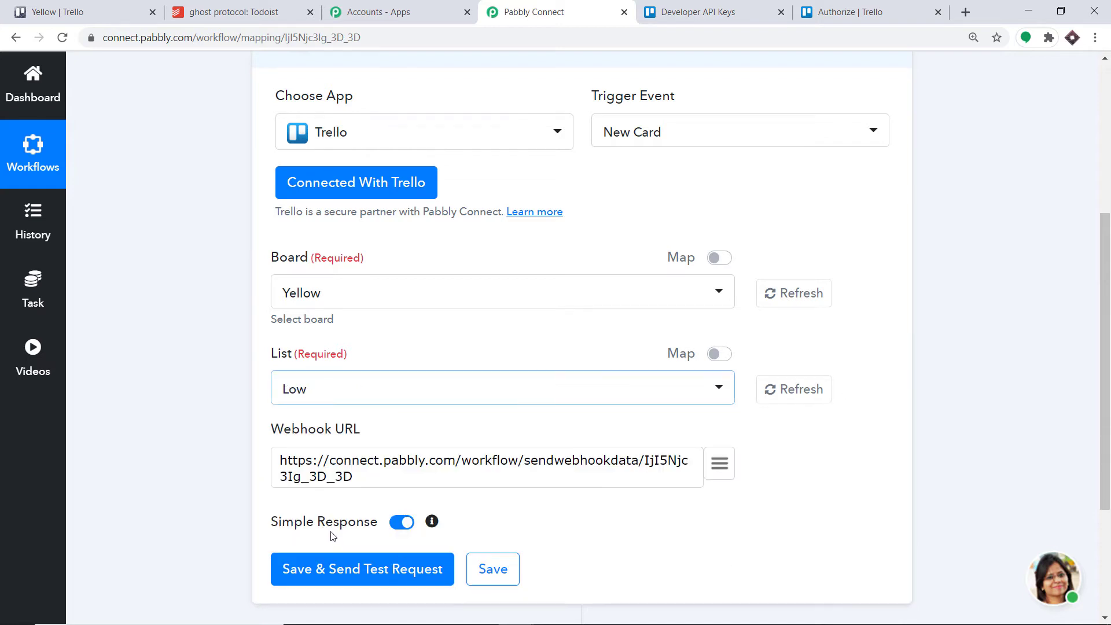
# - Check the Low list in Trello, and save the Pabbly Connect trigger settings with a test request
pyautogui.scroll(-1, 389, 284)
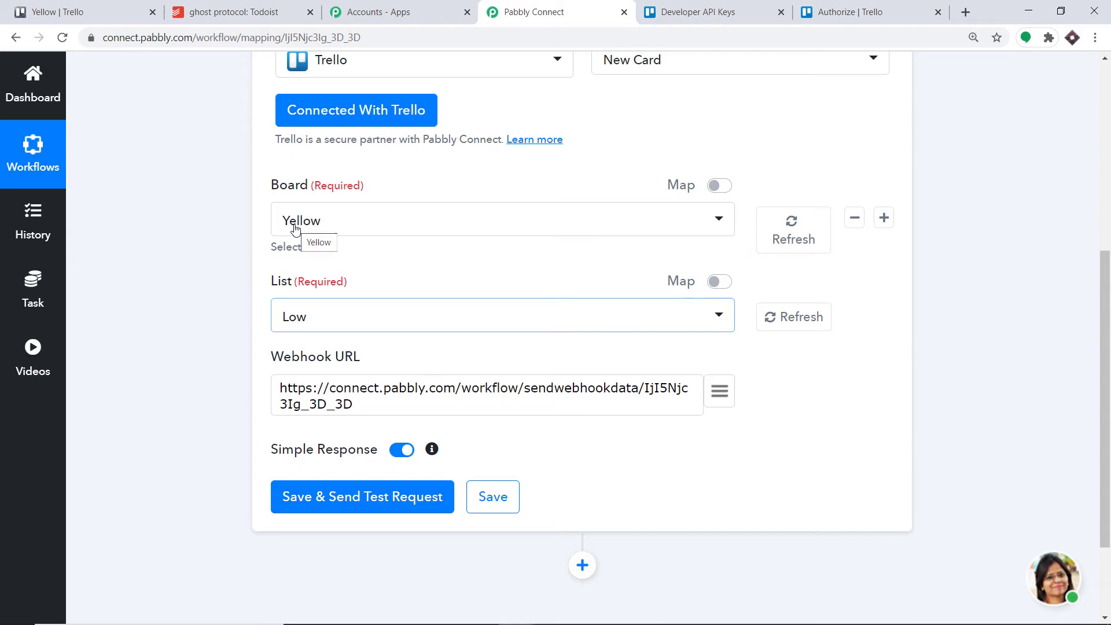
pyautogui.click(81, 8)
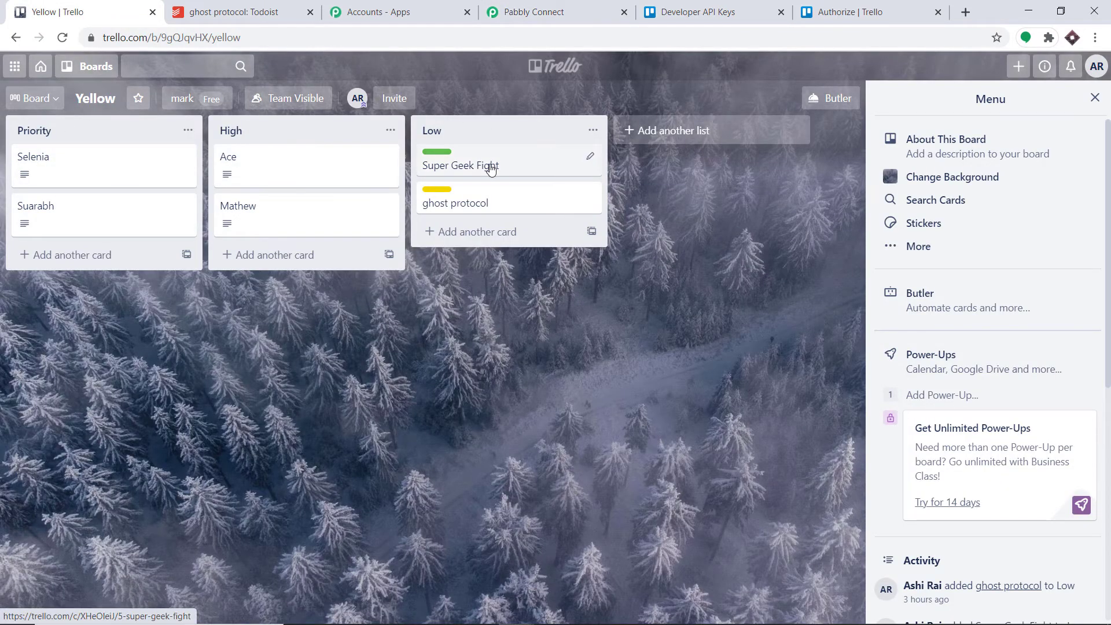
pyautogui.click(592, 4)
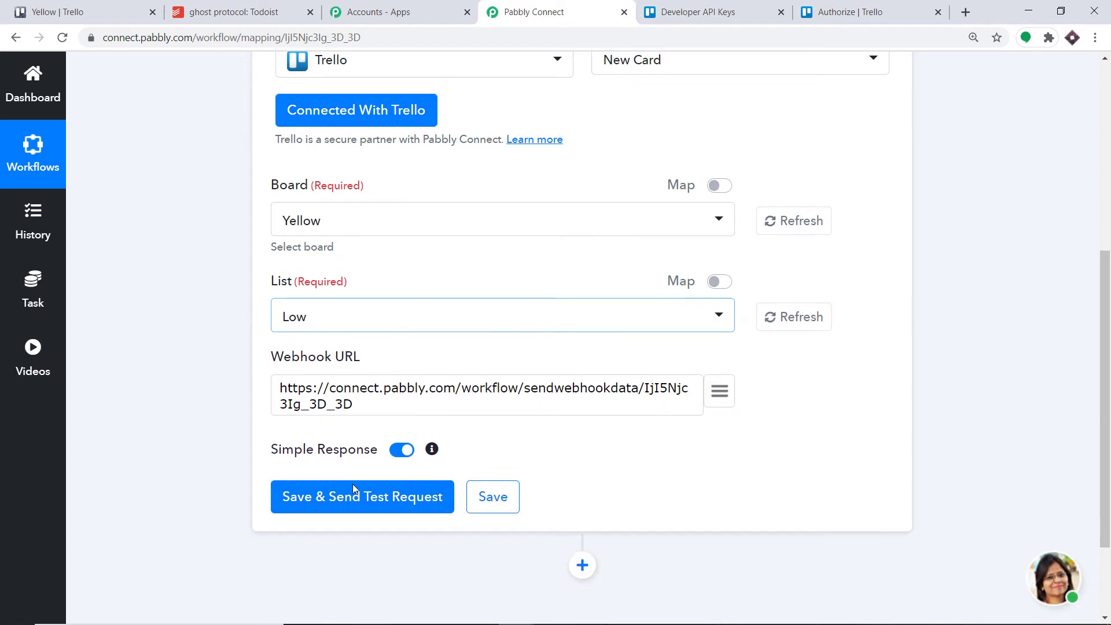
pyautogui.click(329, 500)
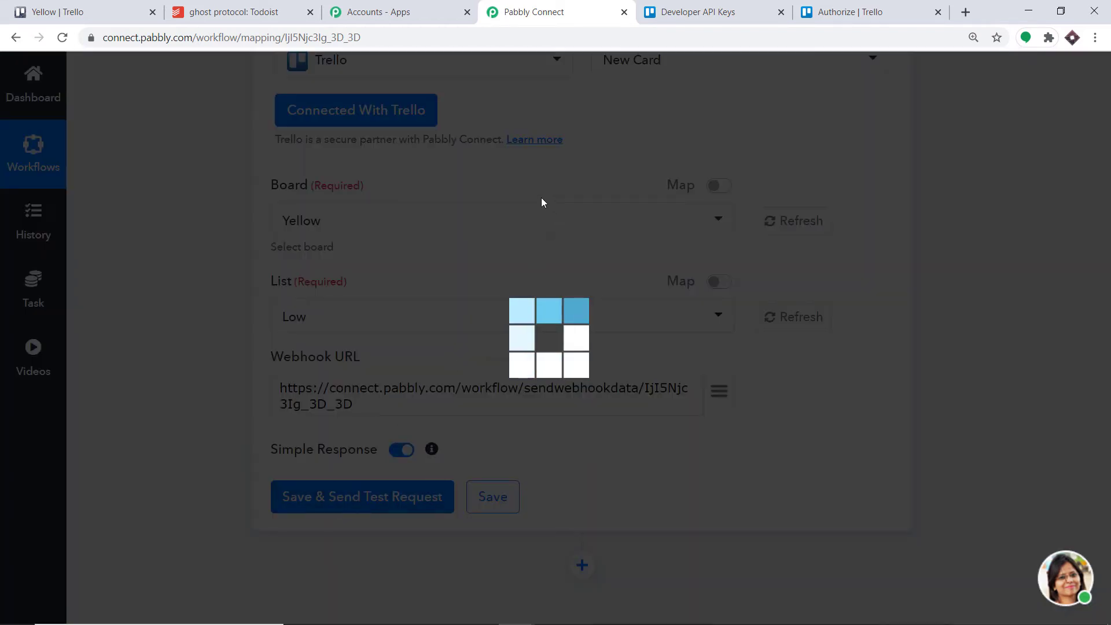
# - Review the test request's API response and start capturing the webhook response for the Trello trigger
pyautogui.scroll(-3, 530, 257)
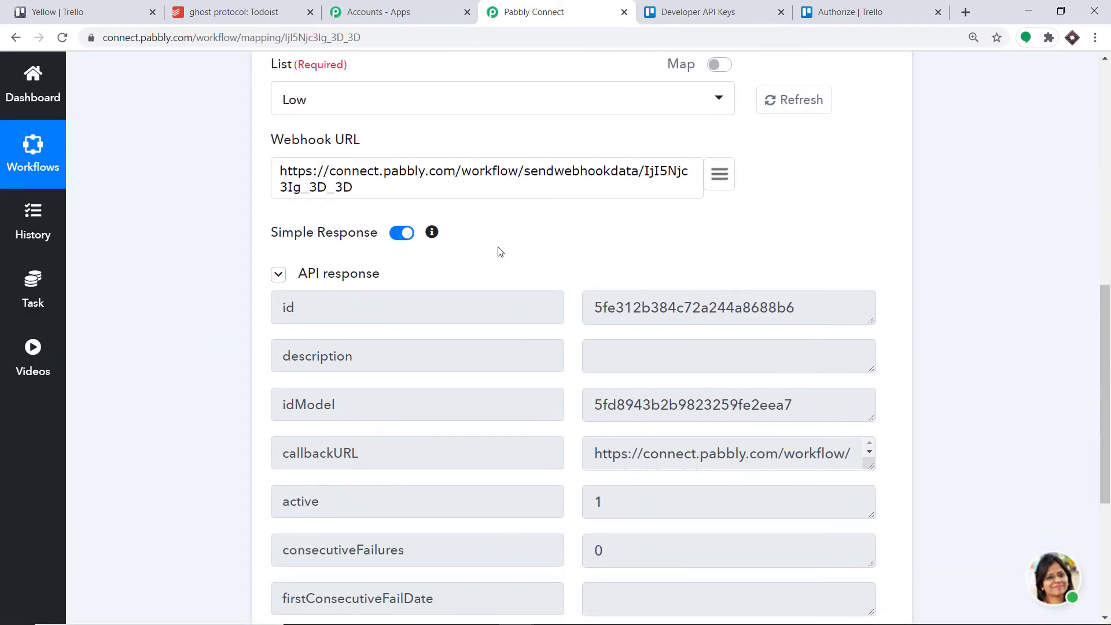
pyautogui.scroll(2, 486, 246)
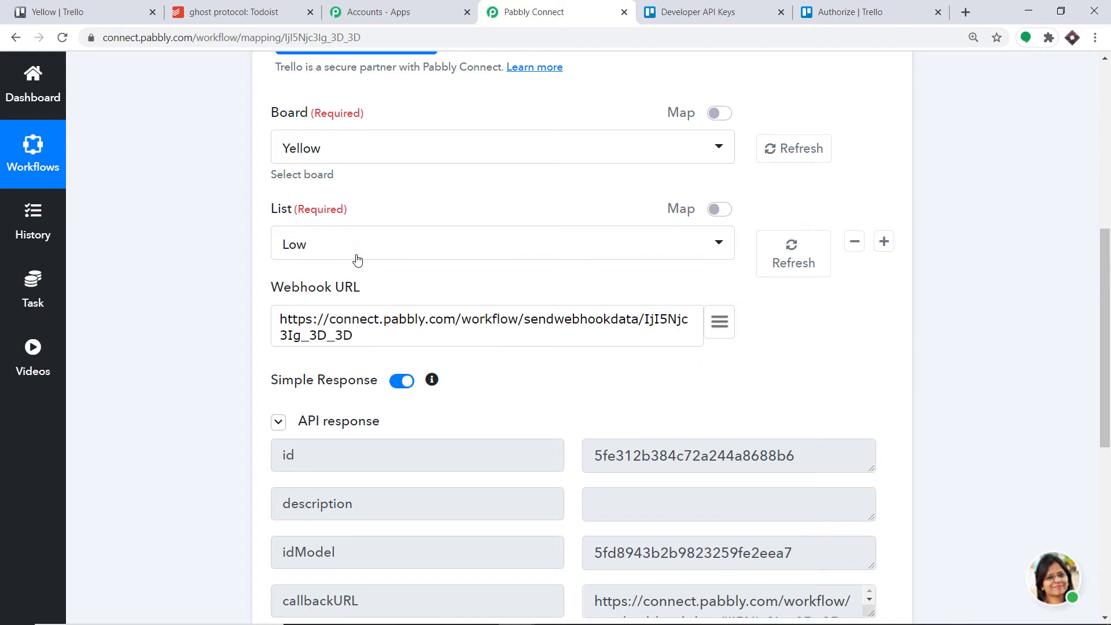
pyautogui.scroll(-6, 355, 255)
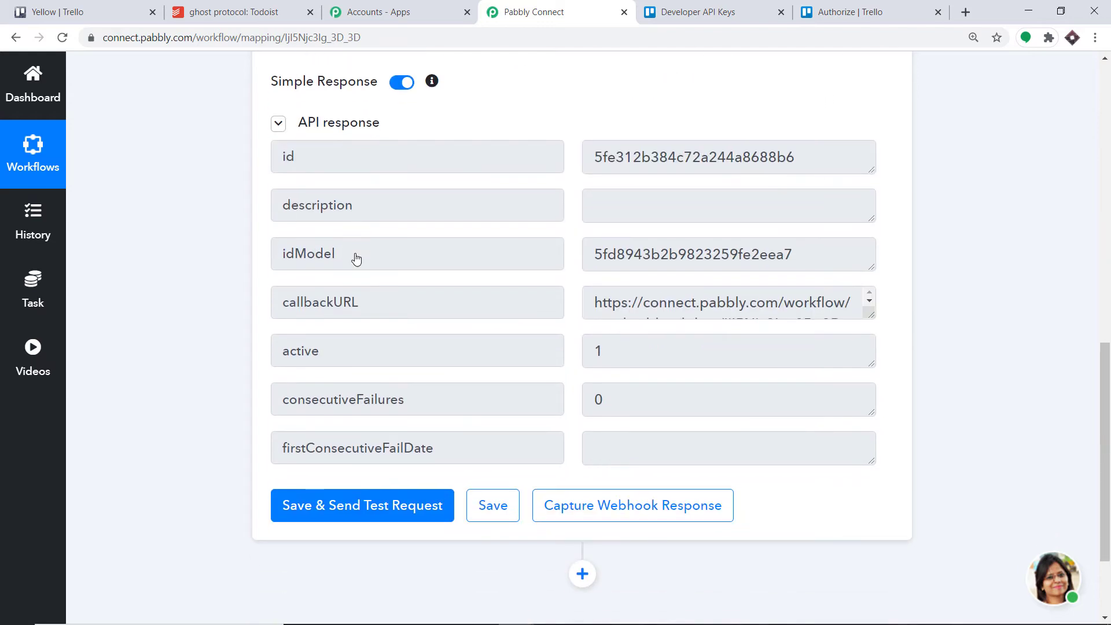
pyautogui.click(663, 375)
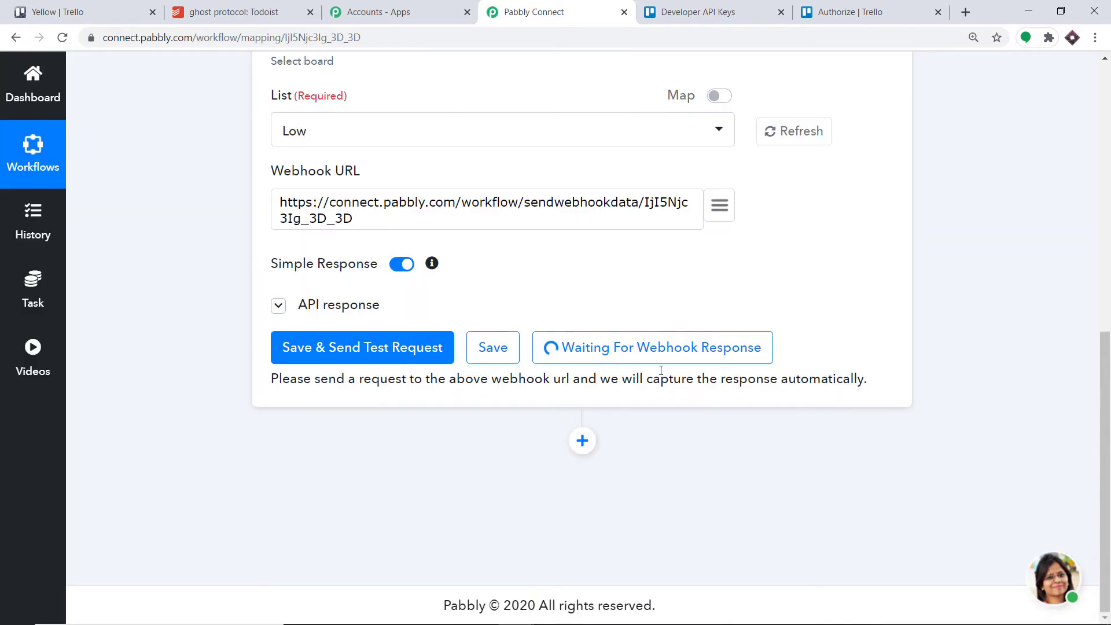
# - Switch to Trello and add a card titled Mission Impossible to the Low list of the Yellow board
pyautogui.click(92, 6)
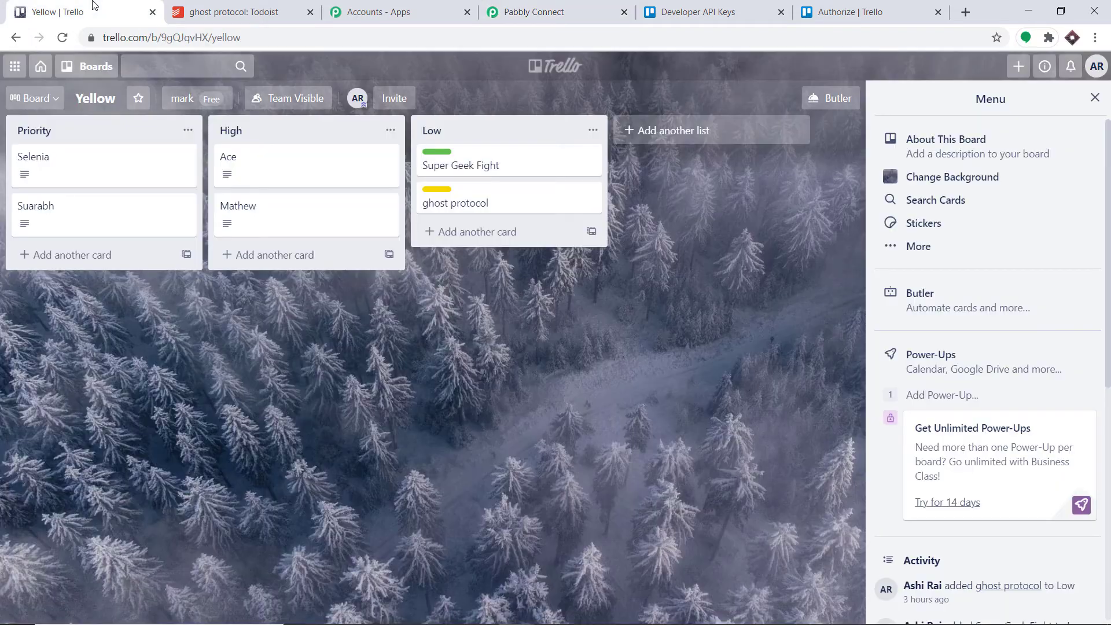
pyautogui.click(477, 232)
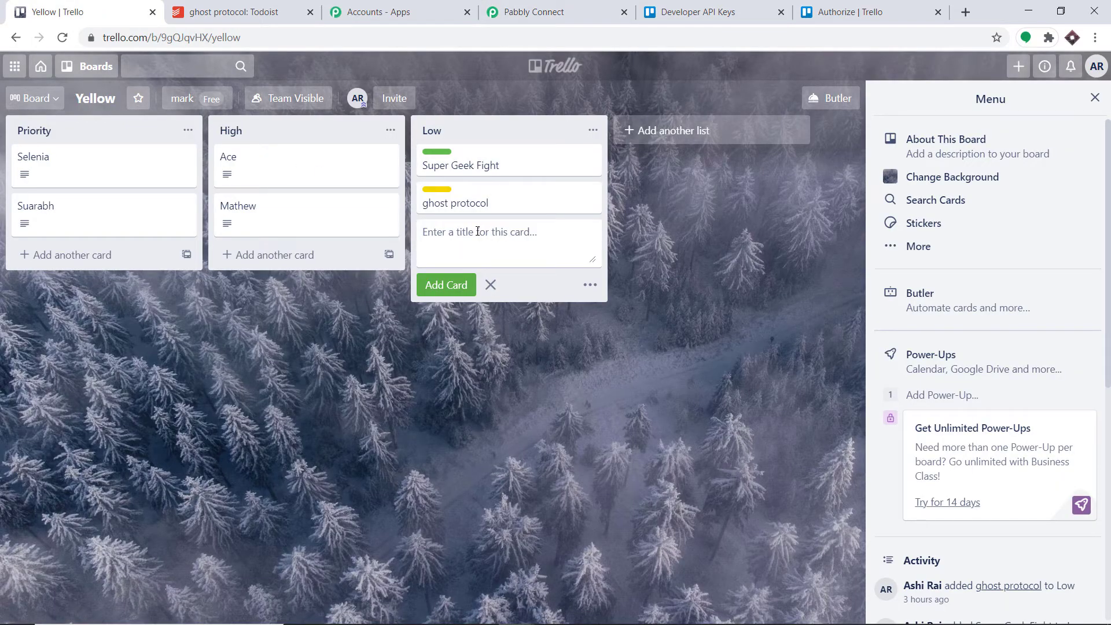
pyautogui.write('Mission Impossible')
pyautogui.click(460, 288)
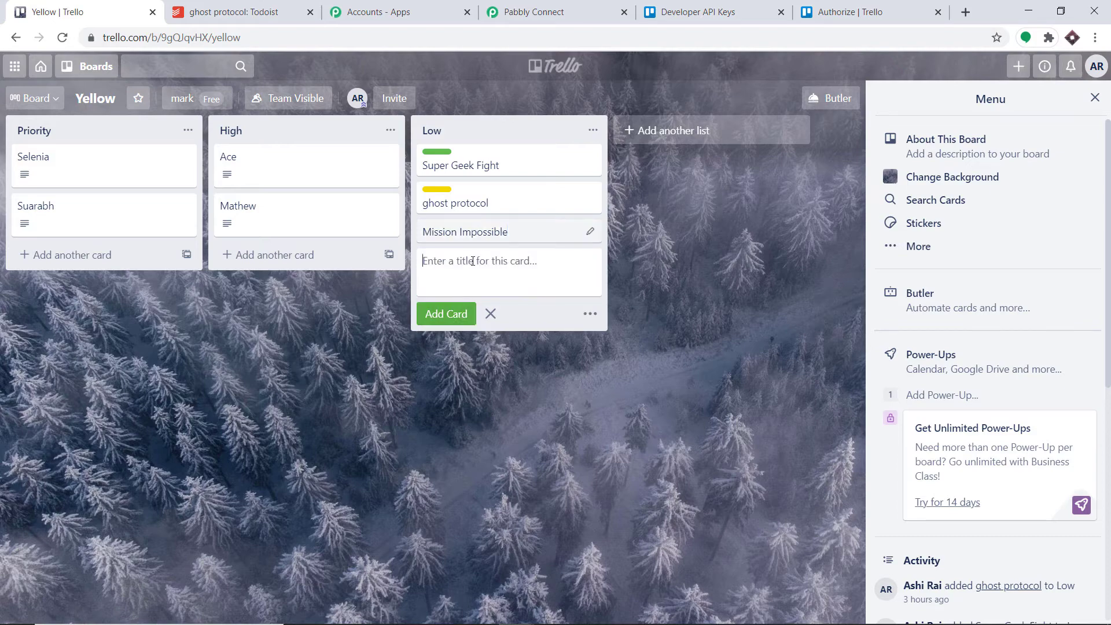
# - Return to Pabbly Connect and examine the list and card details in the captured webhook response
pyautogui.click(566, 7)
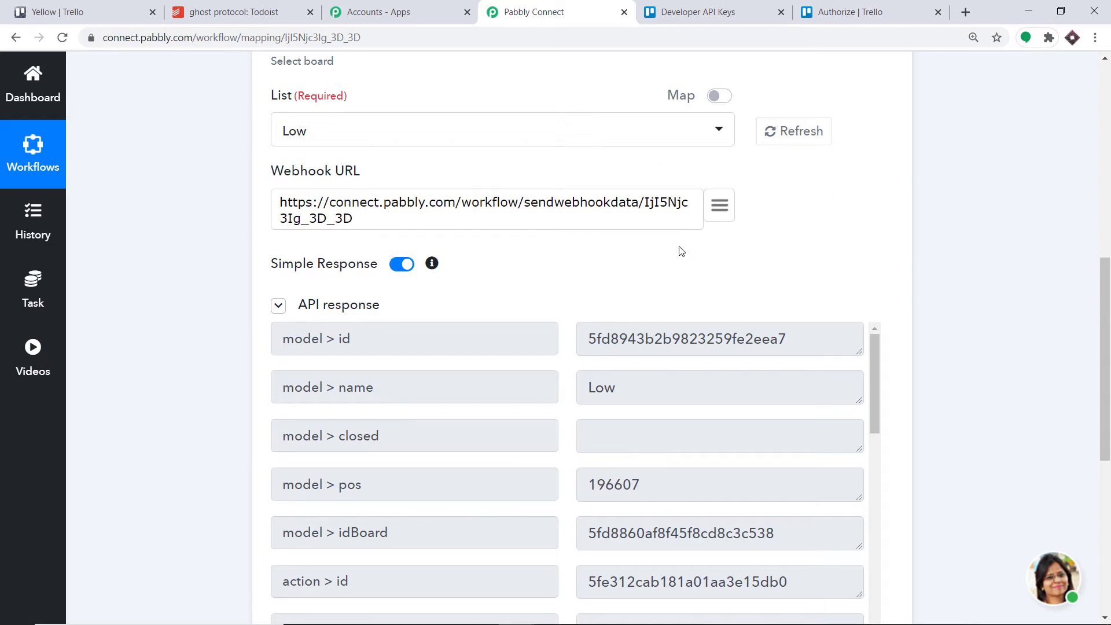
pyautogui.scroll(-3, 681, 249)
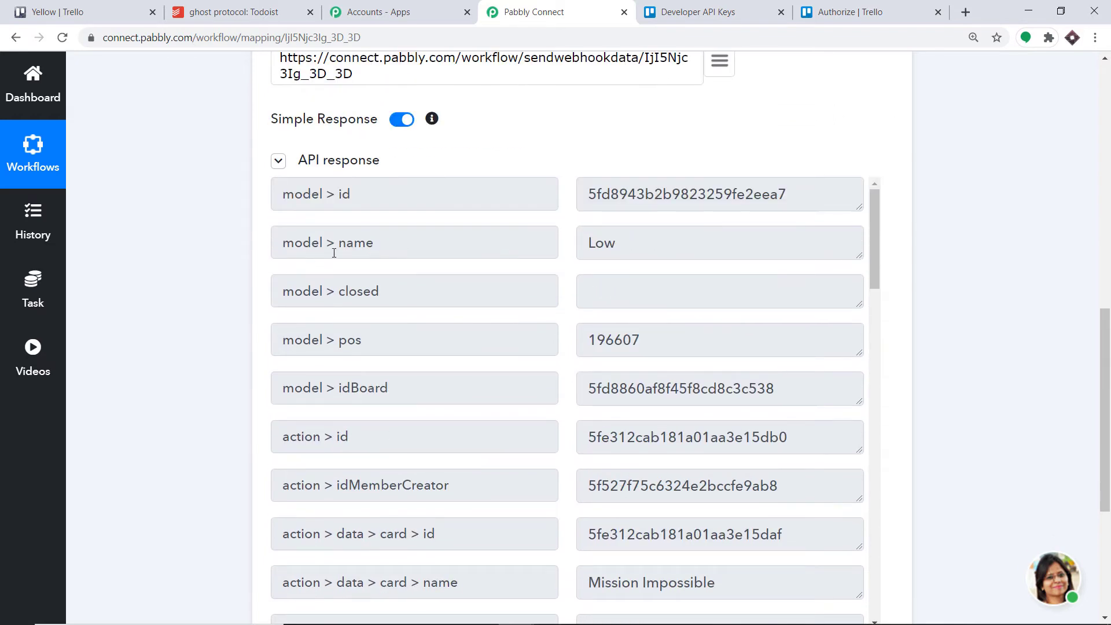
pyautogui.scroll(-3, 547, 257)
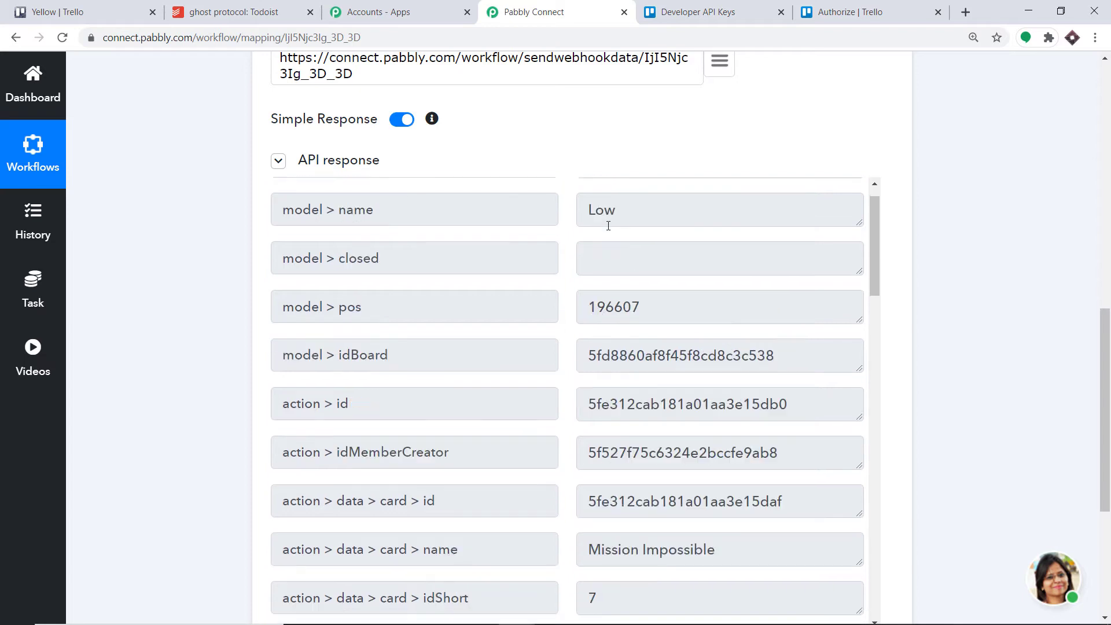
pyautogui.scroll(-1, 599, 371)
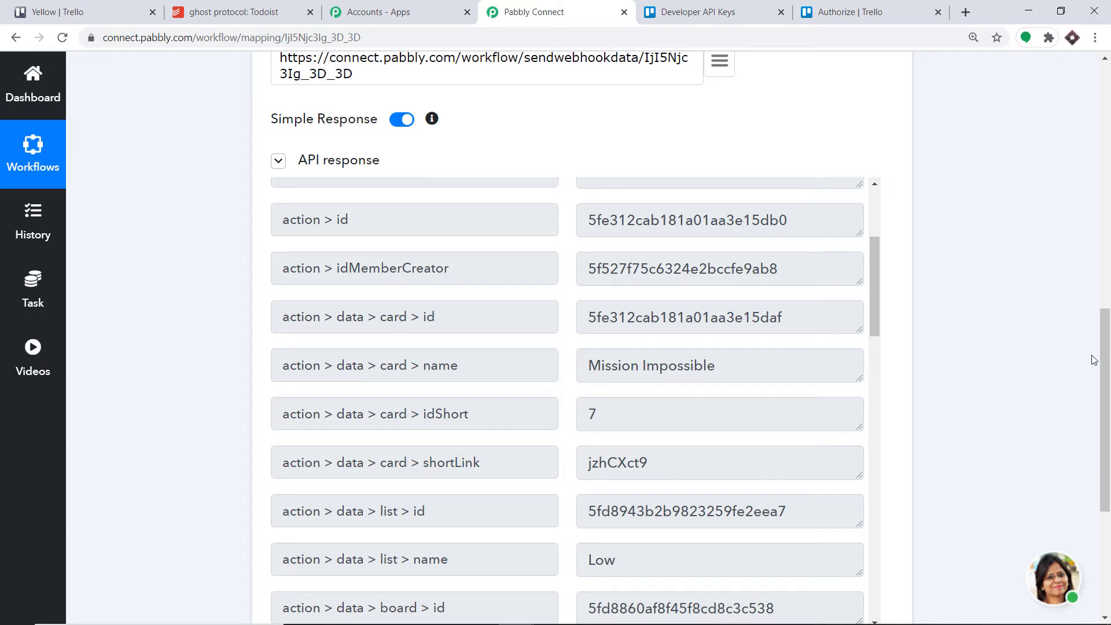
# - Add an action step below the Trello trigger and choose Todoist as its app
pyautogui.moveTo(1099, 359); pyautogui.dragTo(1099, 460)
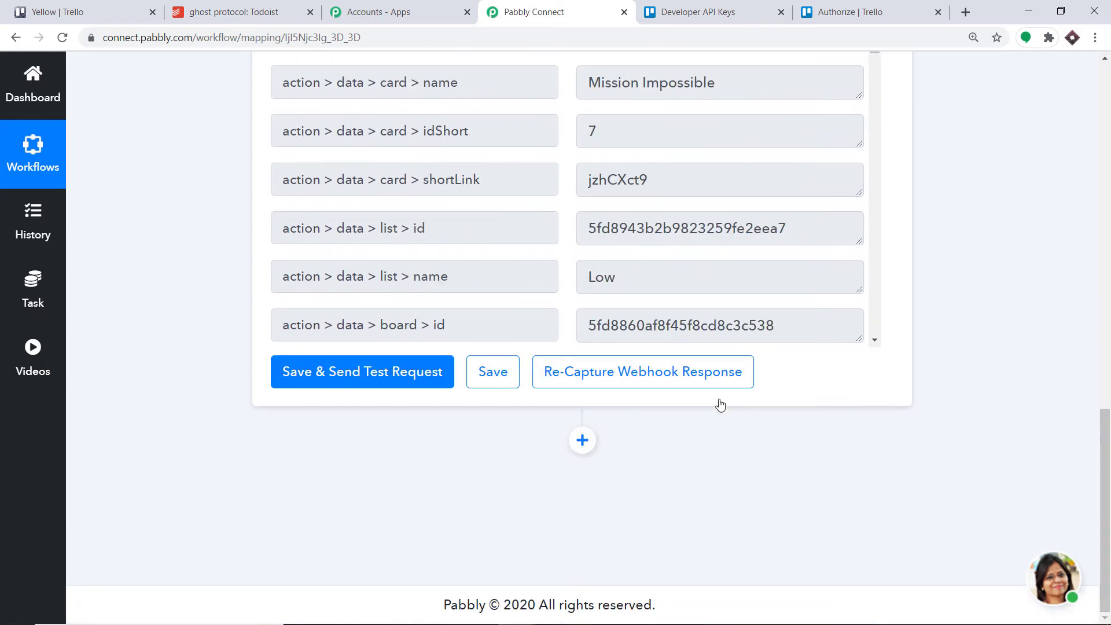
pyautogui.click(583, 440)
pyautogui.moveTo(1110, 452); pyautogui.dragTo(1109, 539)
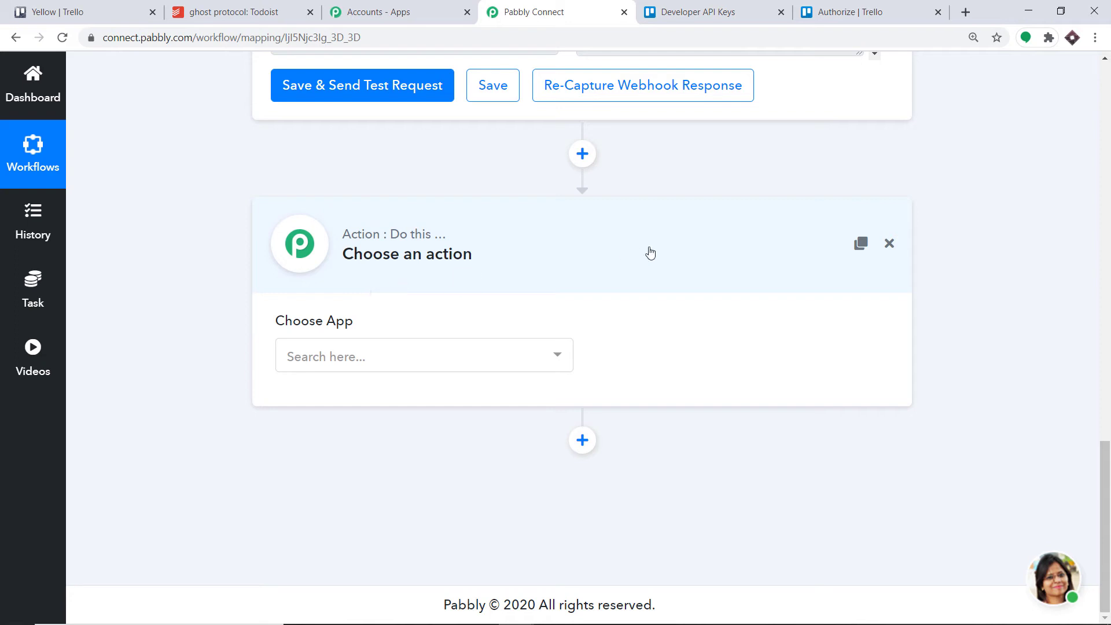
pyautogui.click(422, 356)
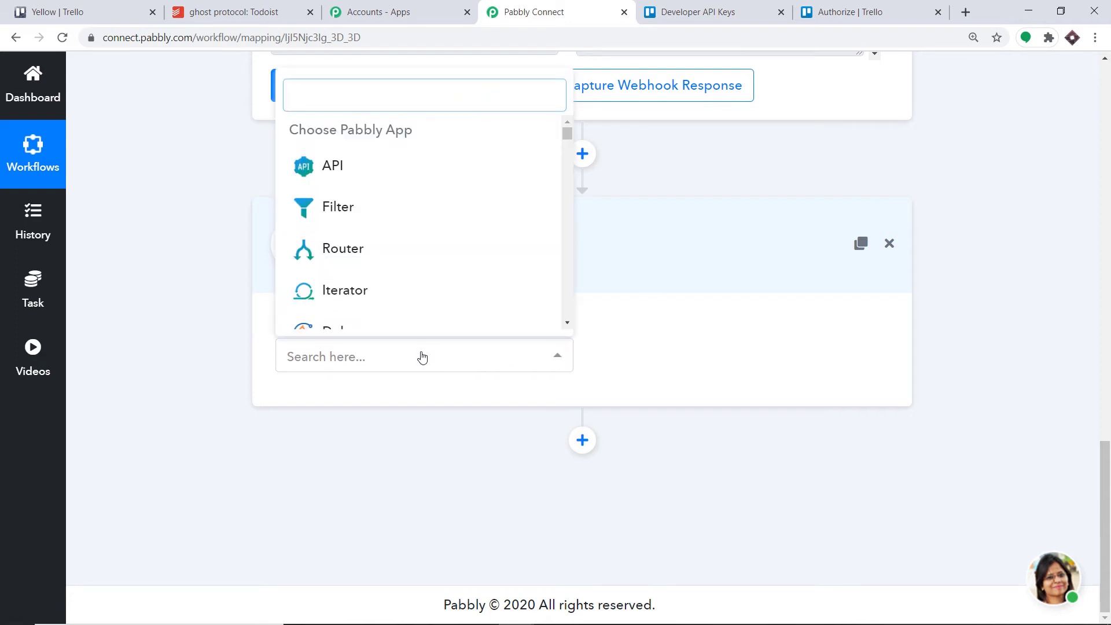
pyautogui.write('tod')
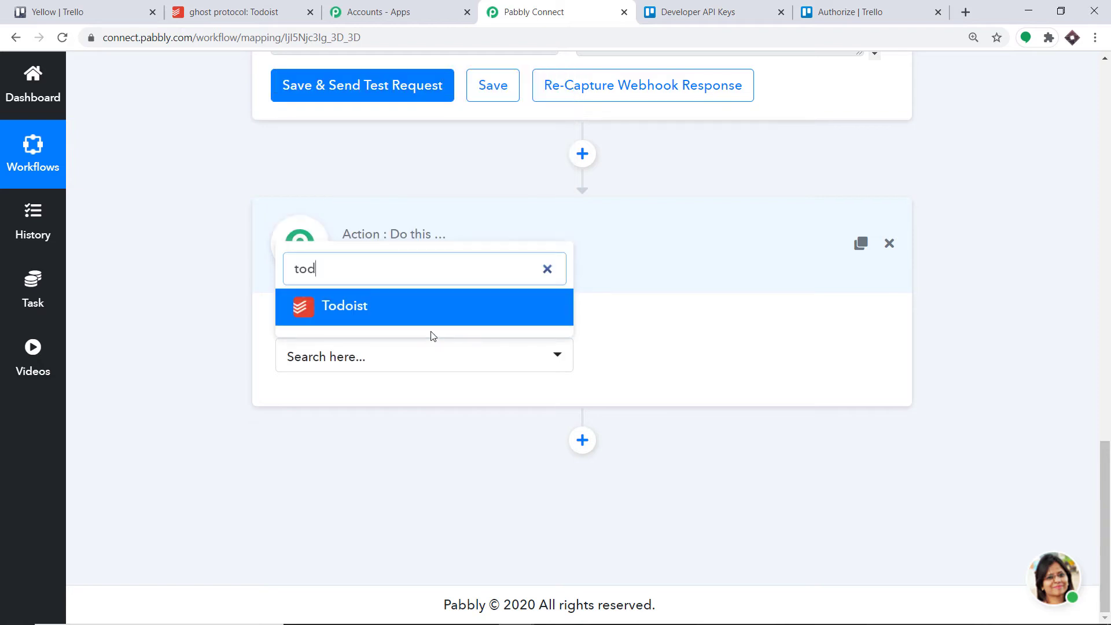
pyautogui.click(405, 312)
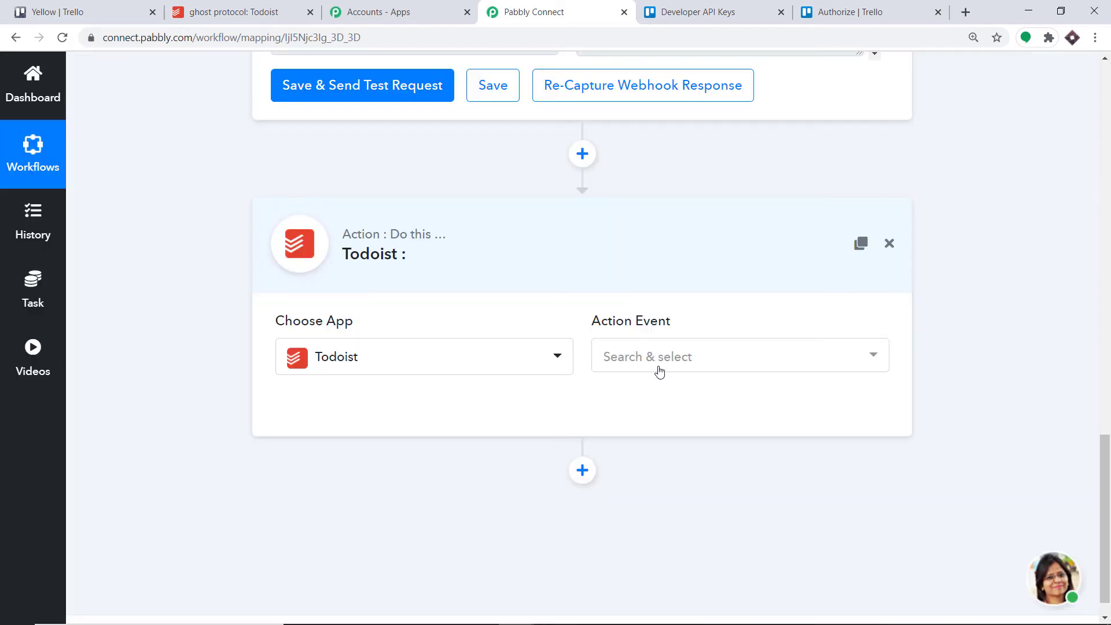
# - Set the Todoist action event to Create a Task and open the credentials form for connecting Todoist
pyautogui.click(660, 371)
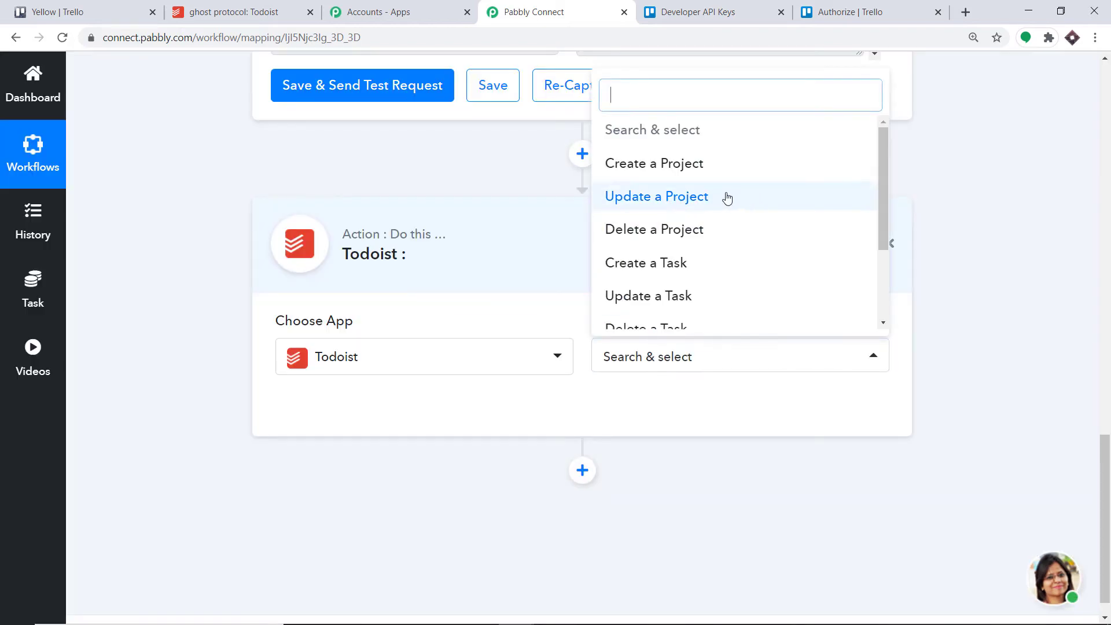
pyautogui.scroll(-2, 674, 215)
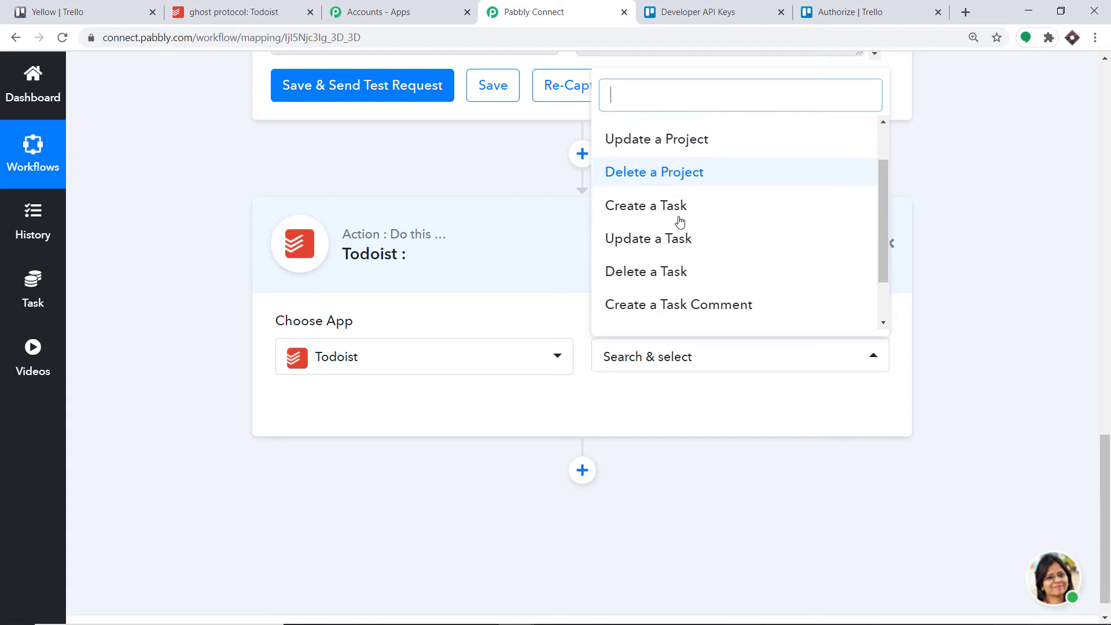
pyautogui.click(675, 196)
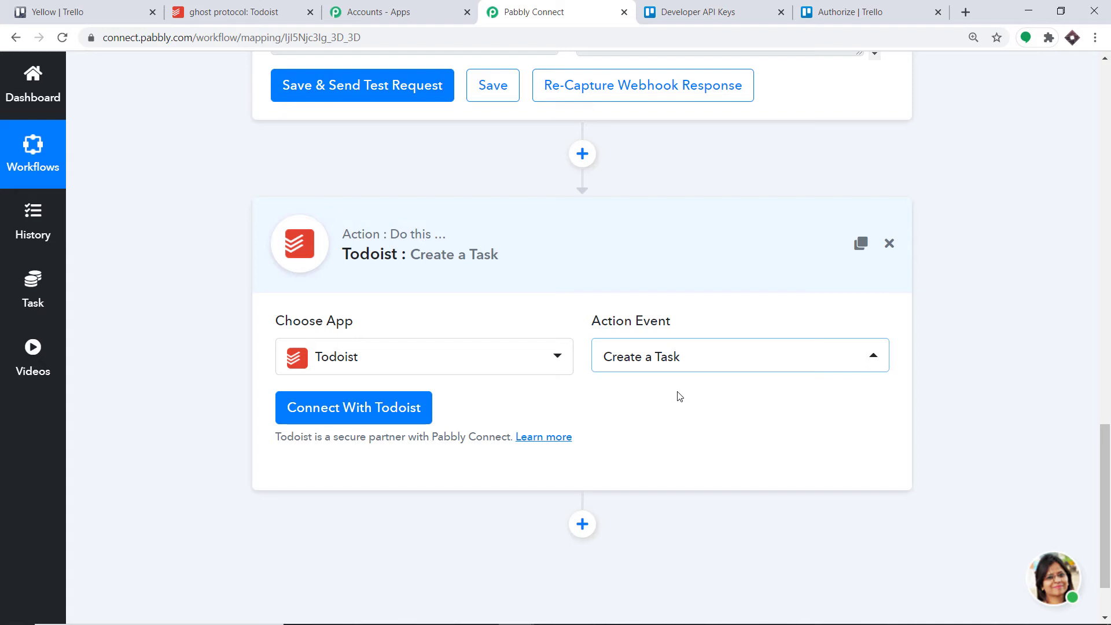
pyautogui.click(716, 364)
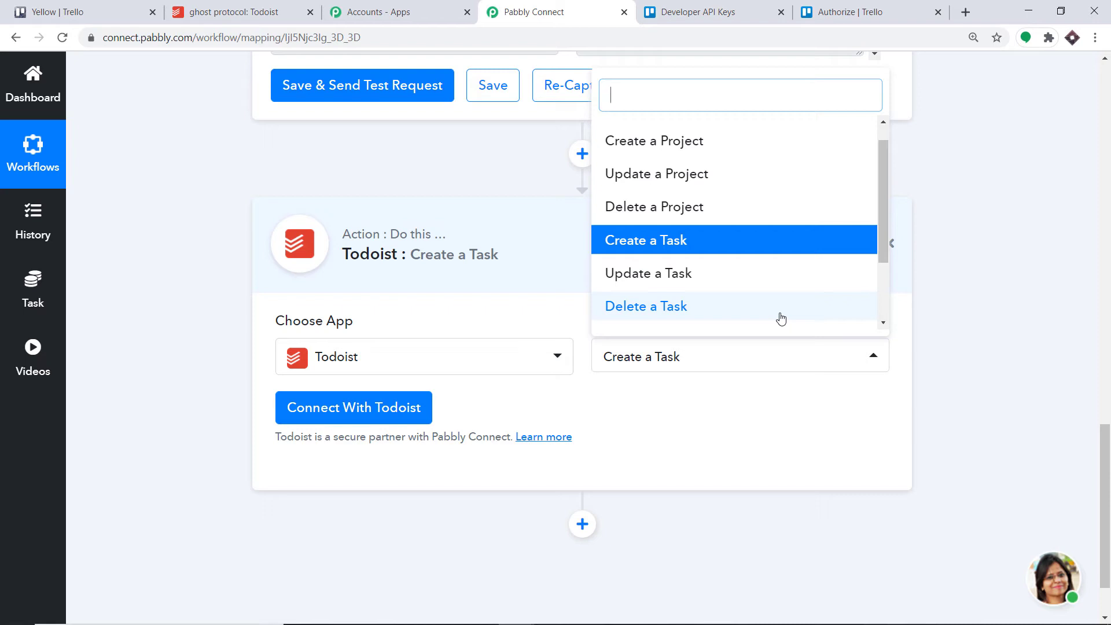
pyautogui.click(356, 415)
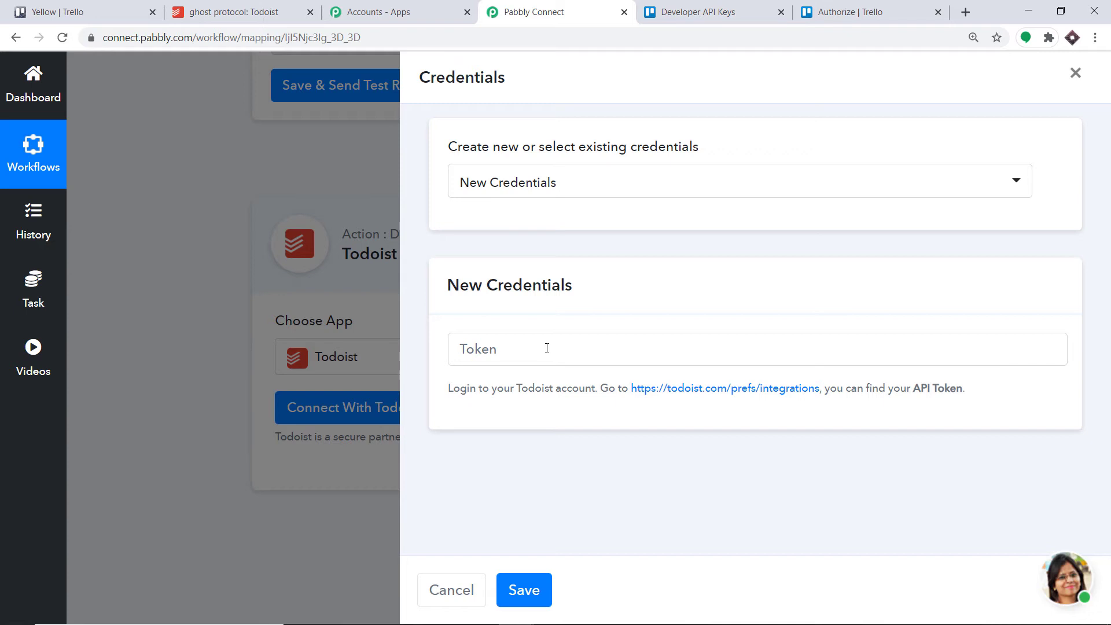
# - Switch to Todoist and copy the API token from the account's Integrations settings
pyautogui.click(284, 9)
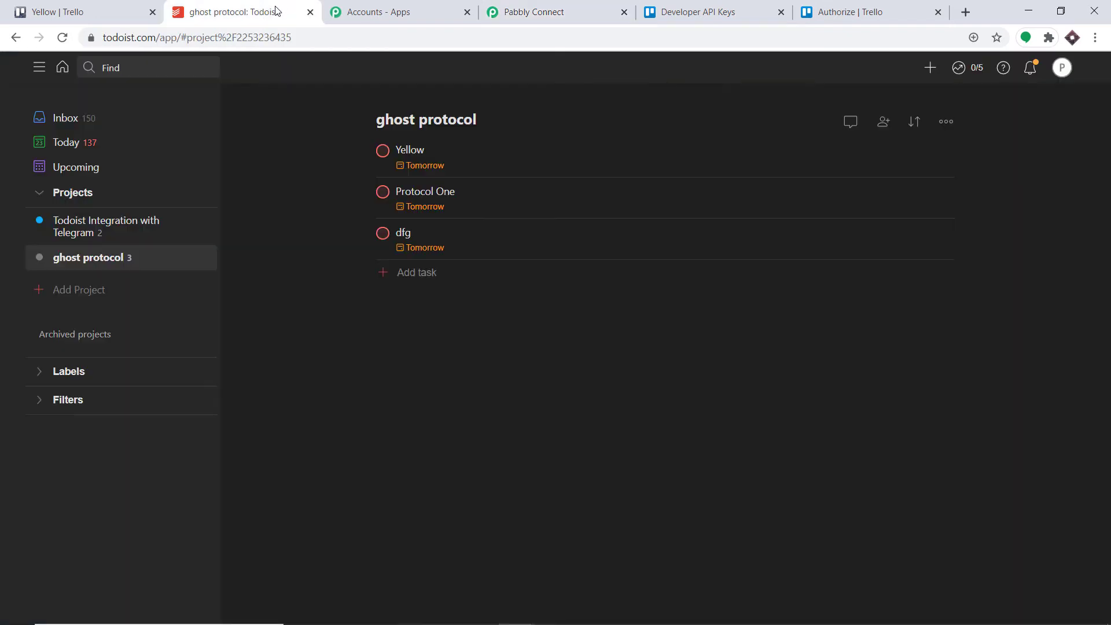
pyautogui.click(1065, 69)
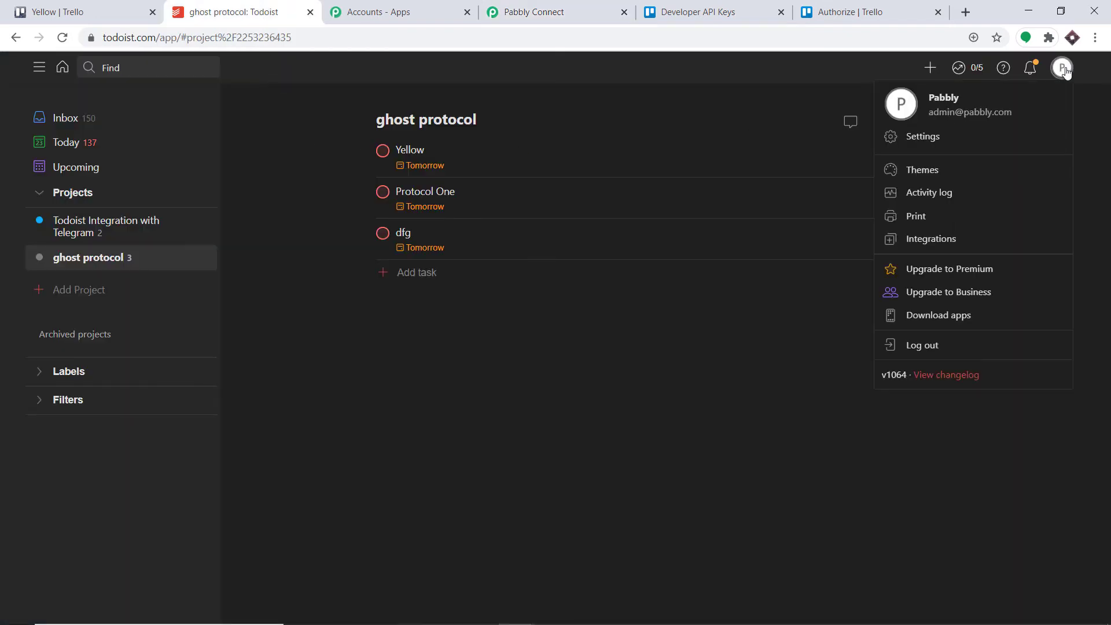
pyautogui.click(934, 246)
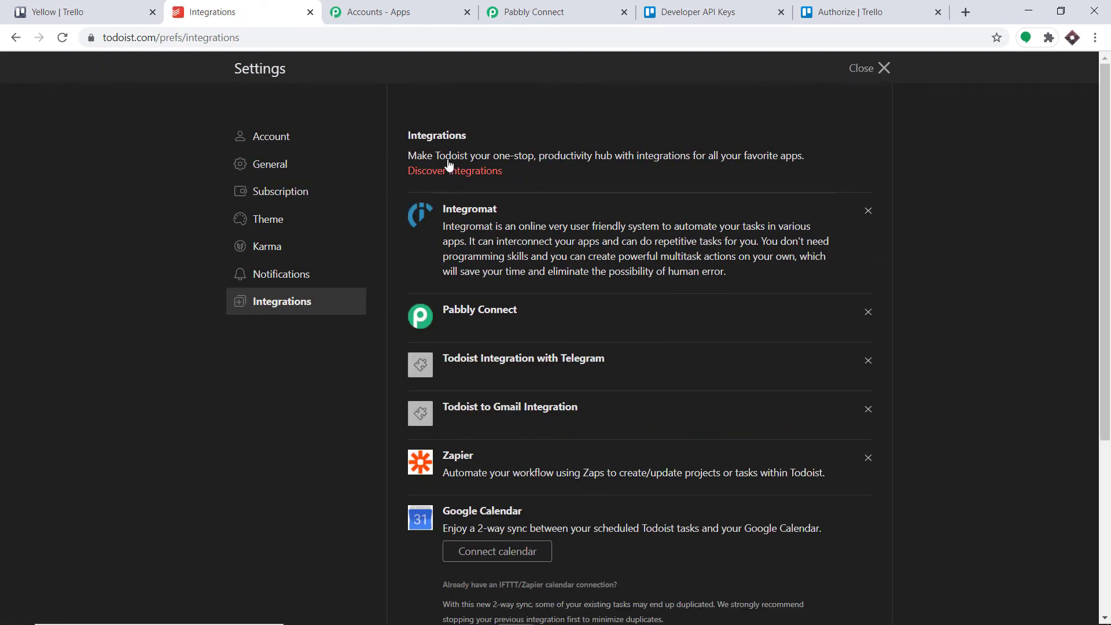
pyautogui.moveTo(1099, 150); pyautogui.dragTo(1100, 331)
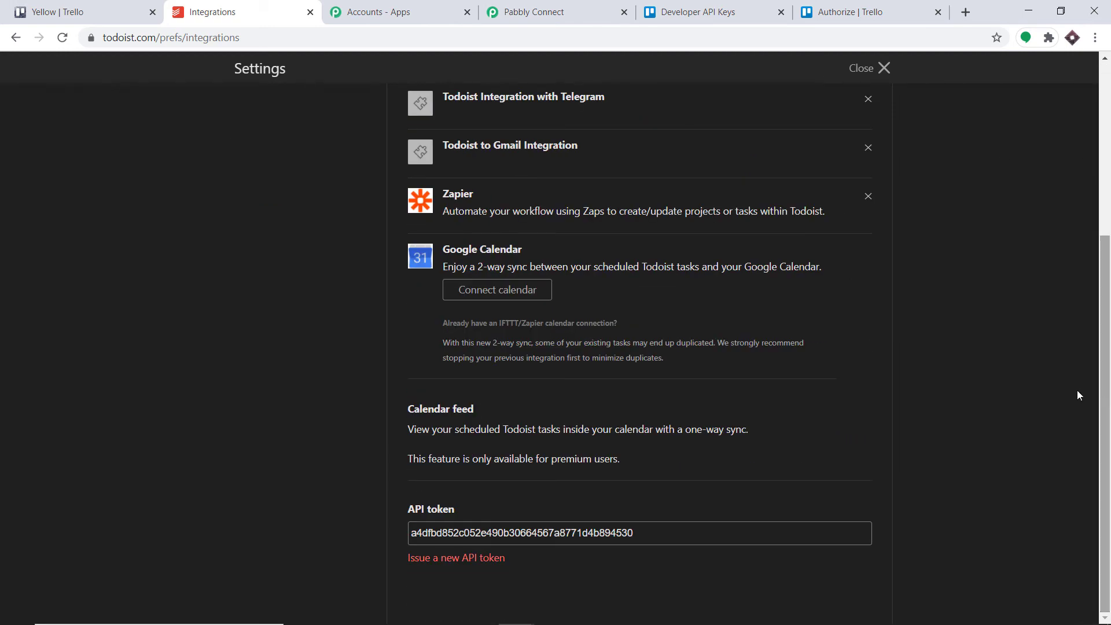
pyautogui.doubleClick(538, 532)
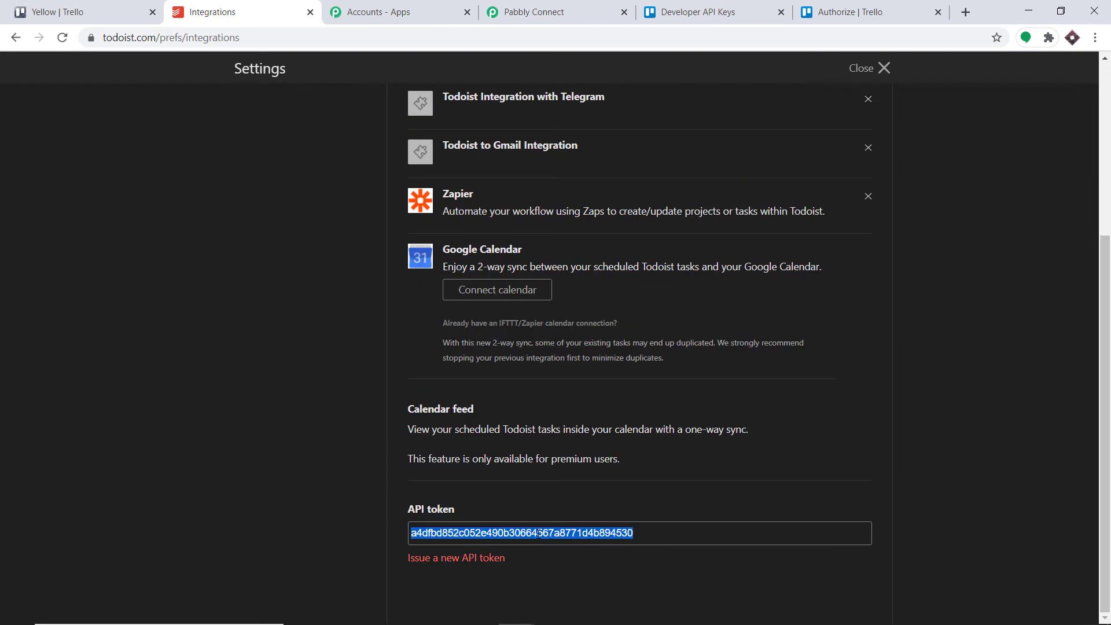
pyautogui.rightClick(539, 532)
pyautogui.click(546, 543)
# - Return to Pabbly Connect, paste the Todoist API token into the new credentials and save the connection
pyautogui.click(548, 13)
pyautogui.rightClick(550, 347)
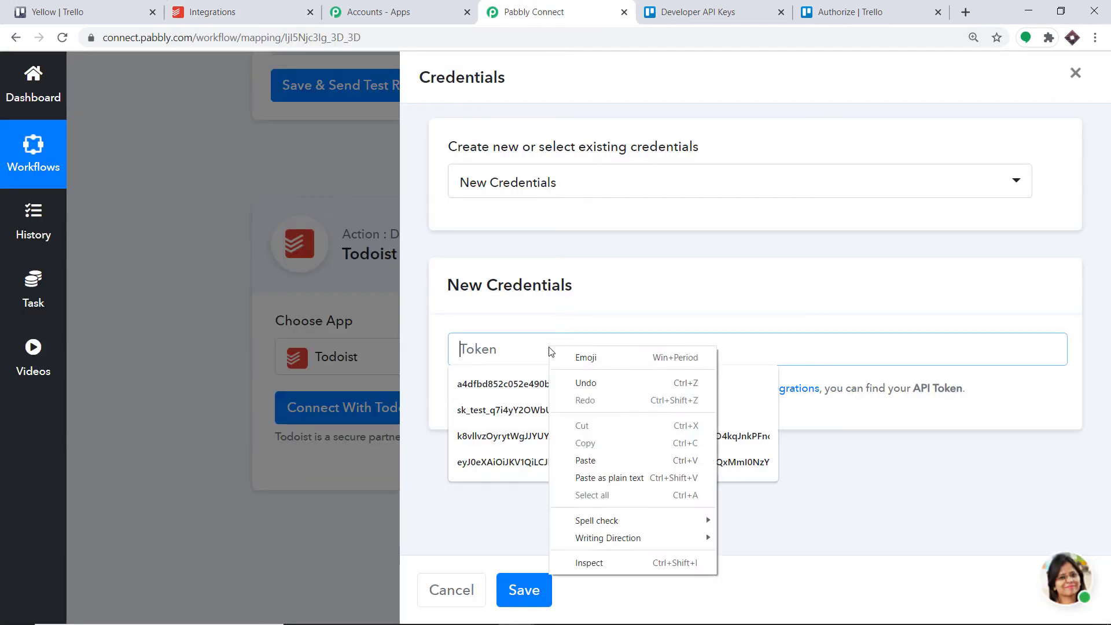
pyautogui.click(616, 463)
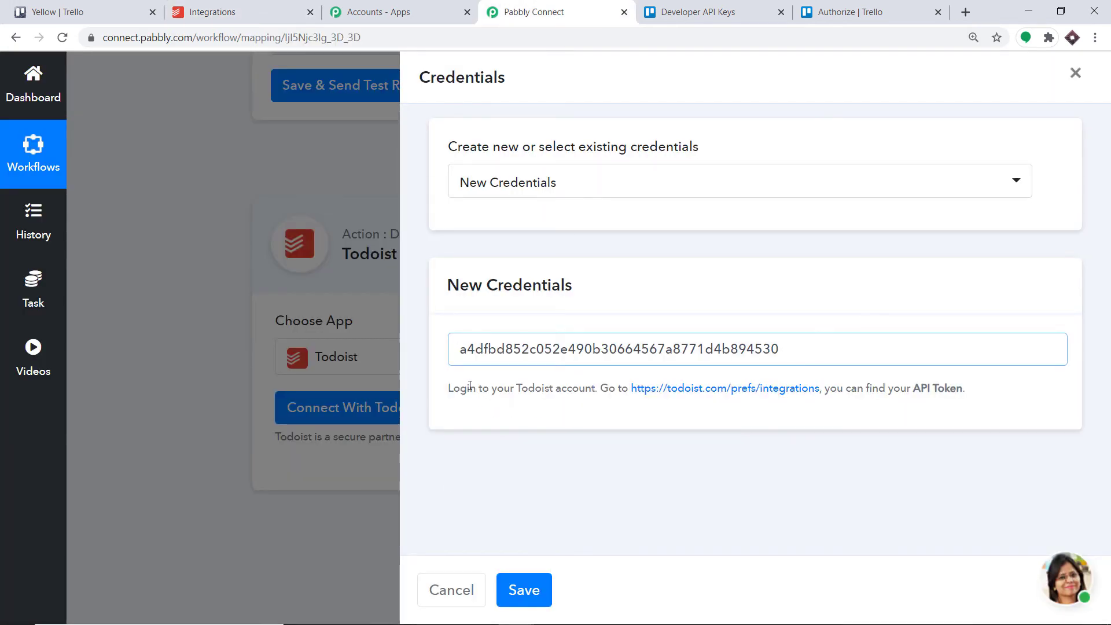
pyautogui.click(528, 593)
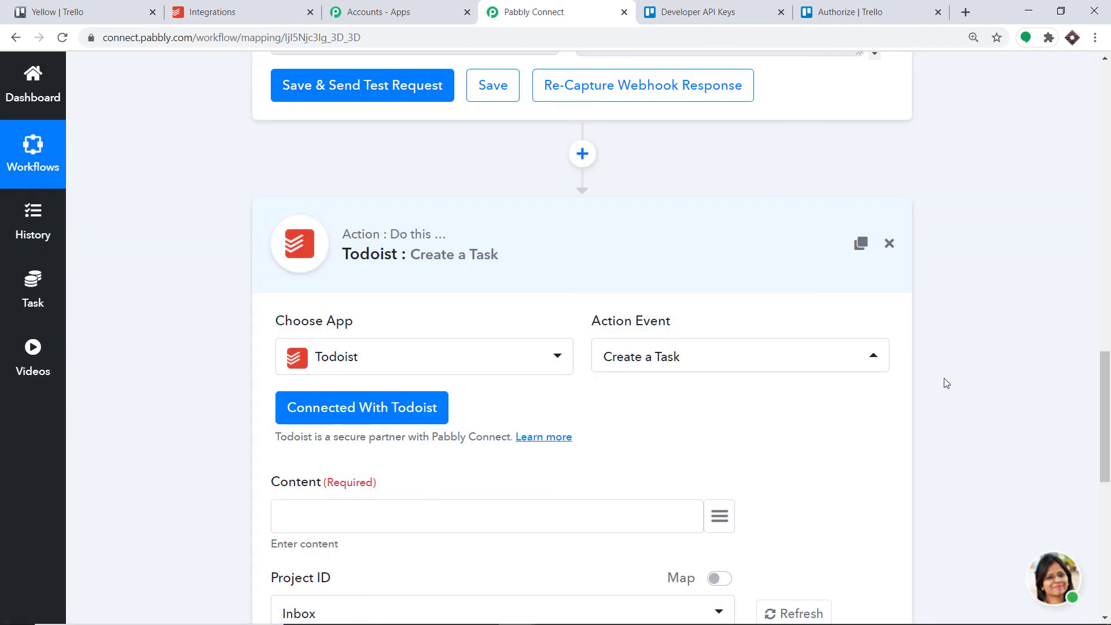
# - Map the task's Content field to the Trello card name, Mission Impossible, from the trigger data
pyautogui.moveTo(1108, 387); pyautogui.dragTo(1108, 460)
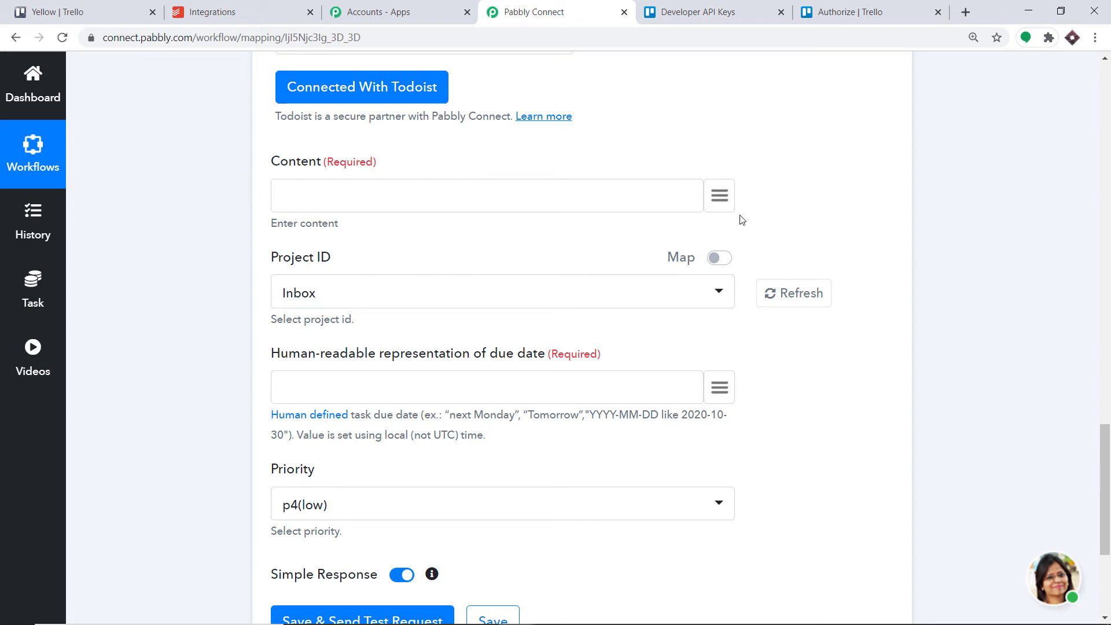
pyautogui.click(719, 196)
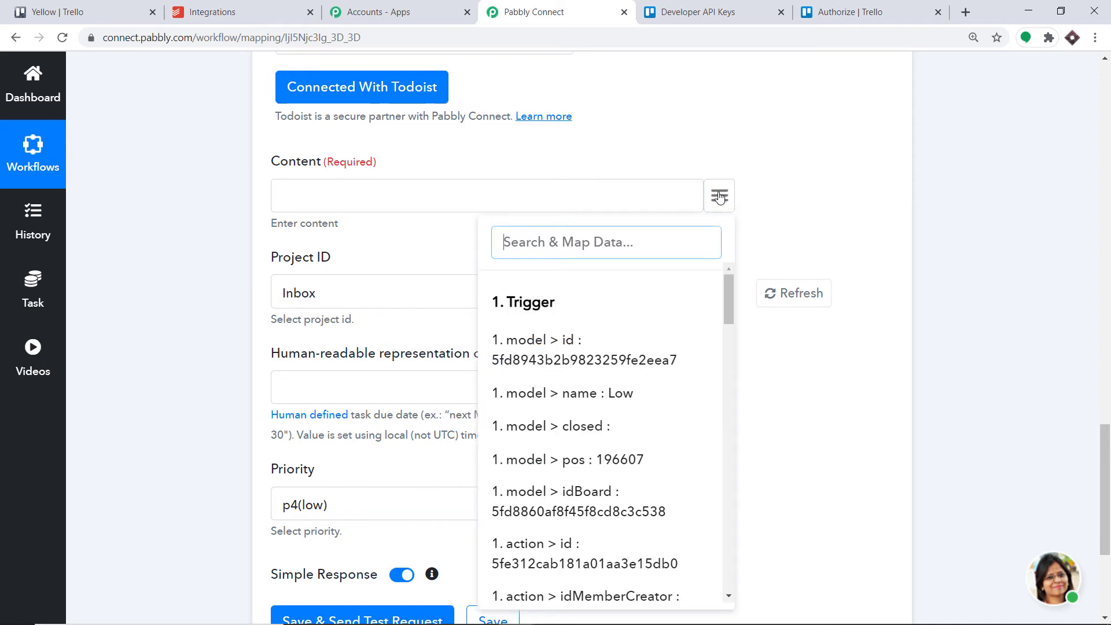
pyautogui.write('na')
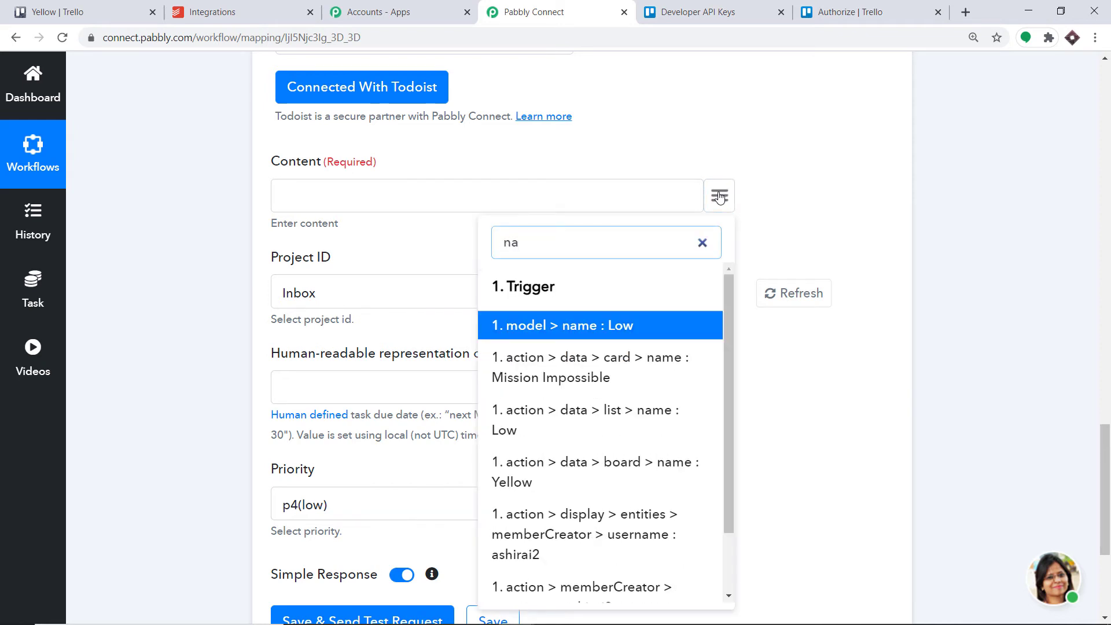
pyautogui.write('me')
pyautogui.click(610, 367)
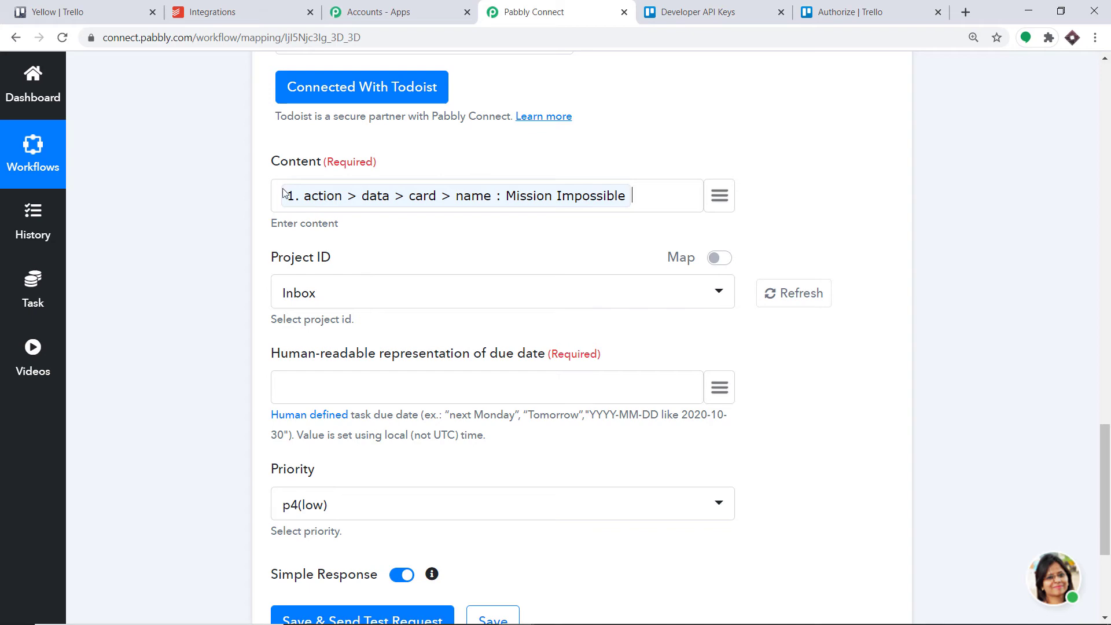
# - Switch to Todoist, leave the settings and add a project named Silver with the Salmon color and List view
pyautogui.click(218, 9)
pyautogui.scroll(5, 893, 105)
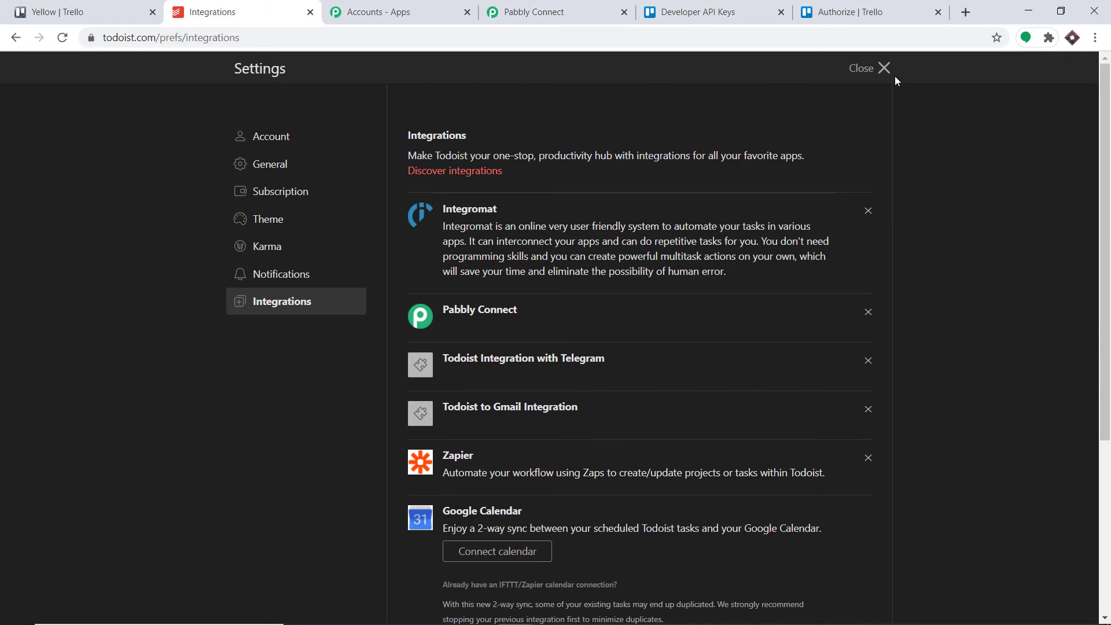
pyautogui.click(884, 66)
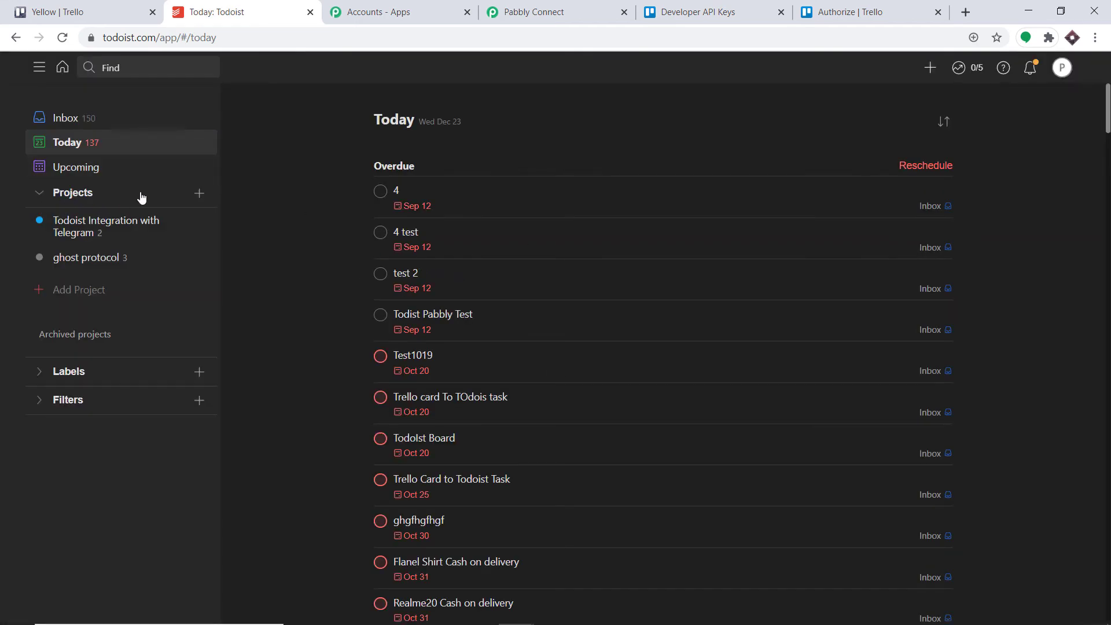
pyautogui.click(77, 288)
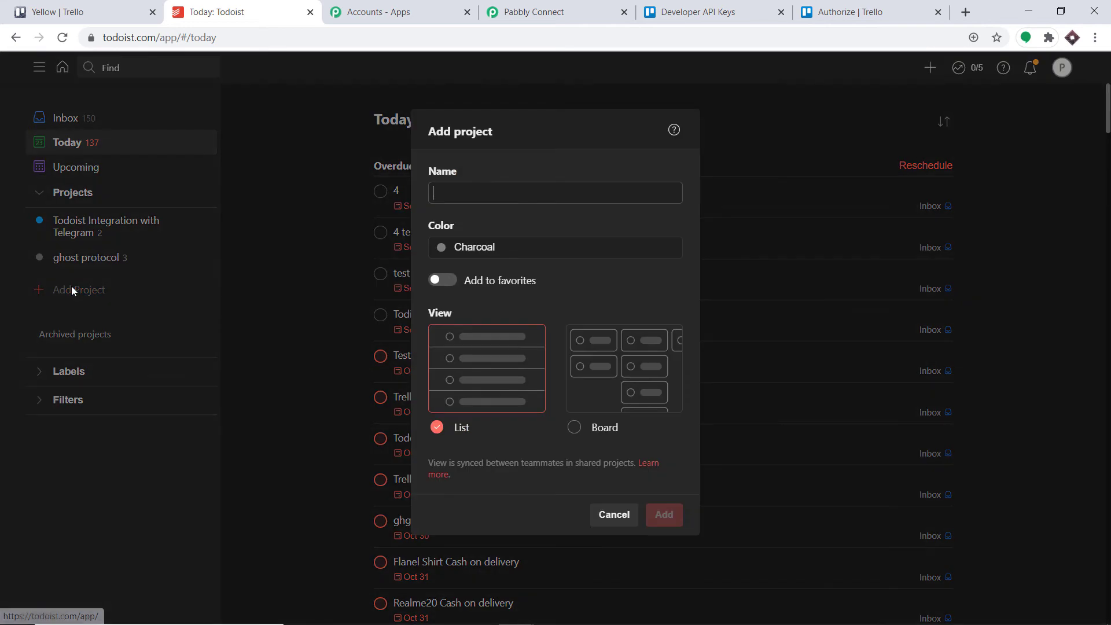
pyautogui.click(477, 193)
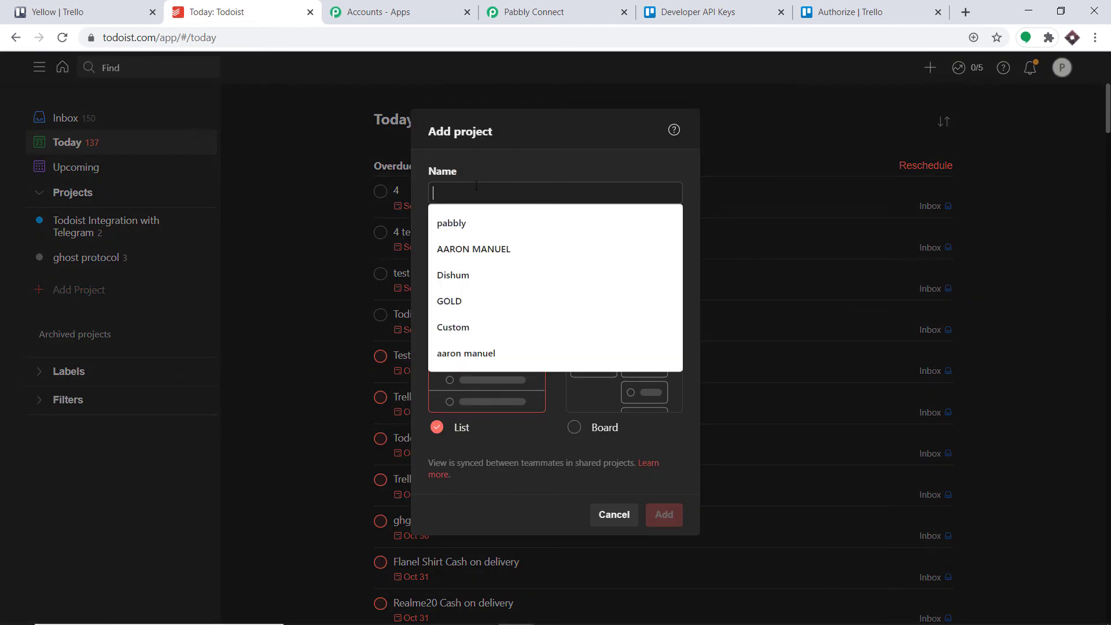
pyautogui.write('Silver')
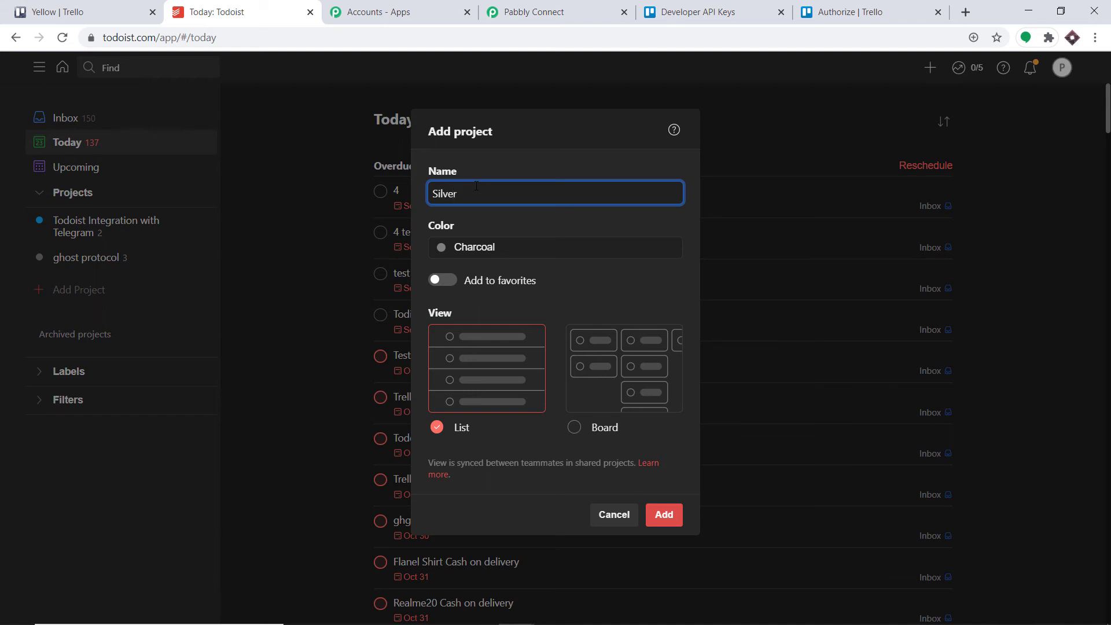
pyautogui.click(464, 253)
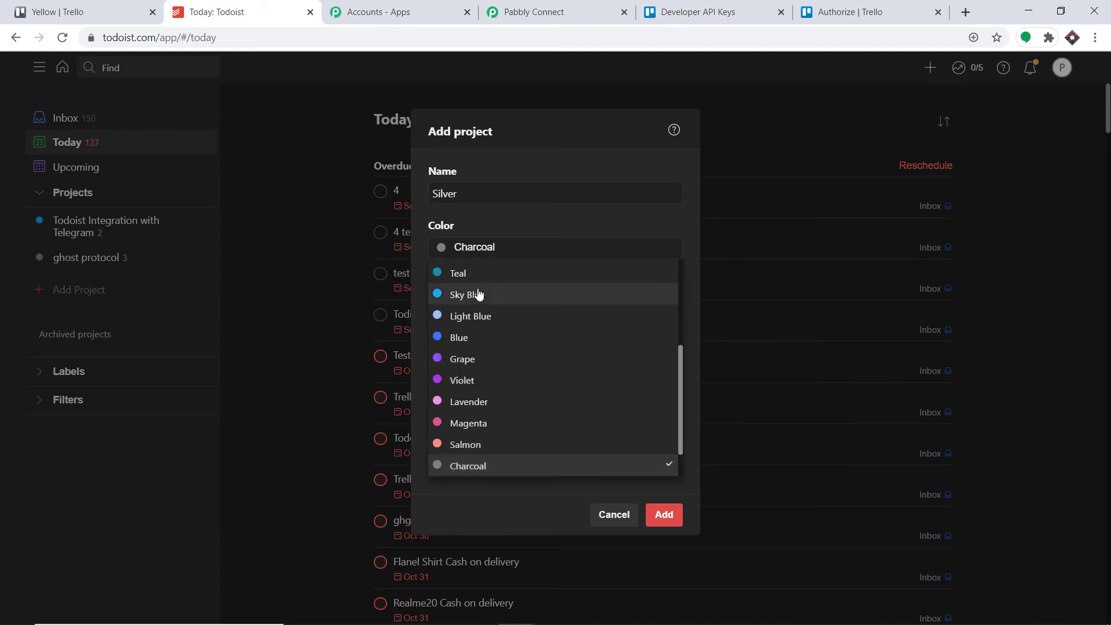
pyautogui.scroll(-1, 486, 353)
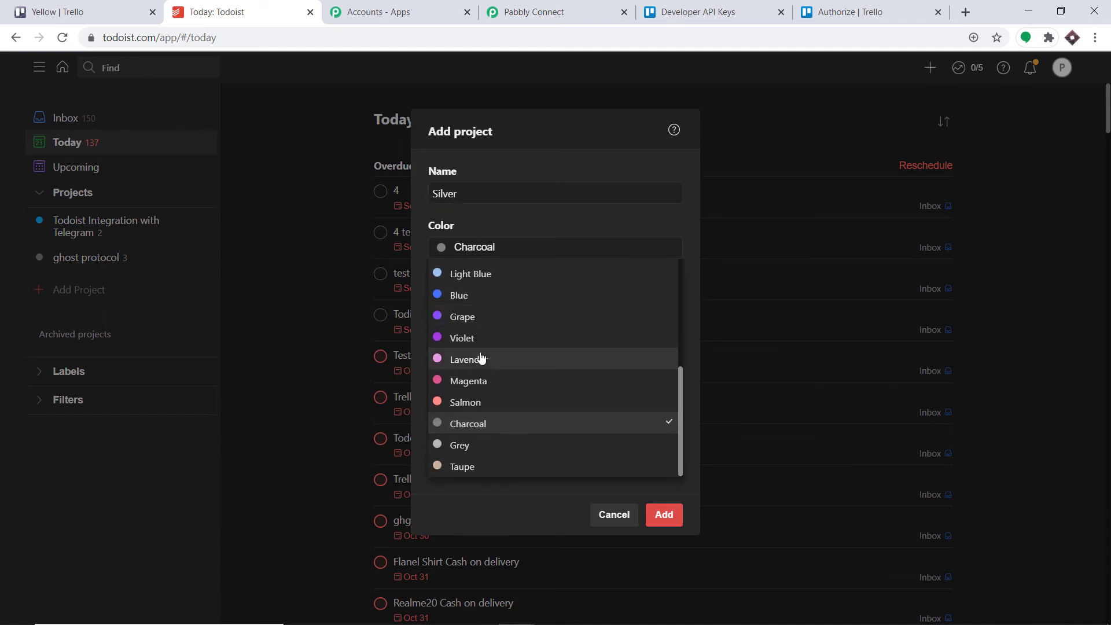
pyautogui.click(480, 401)
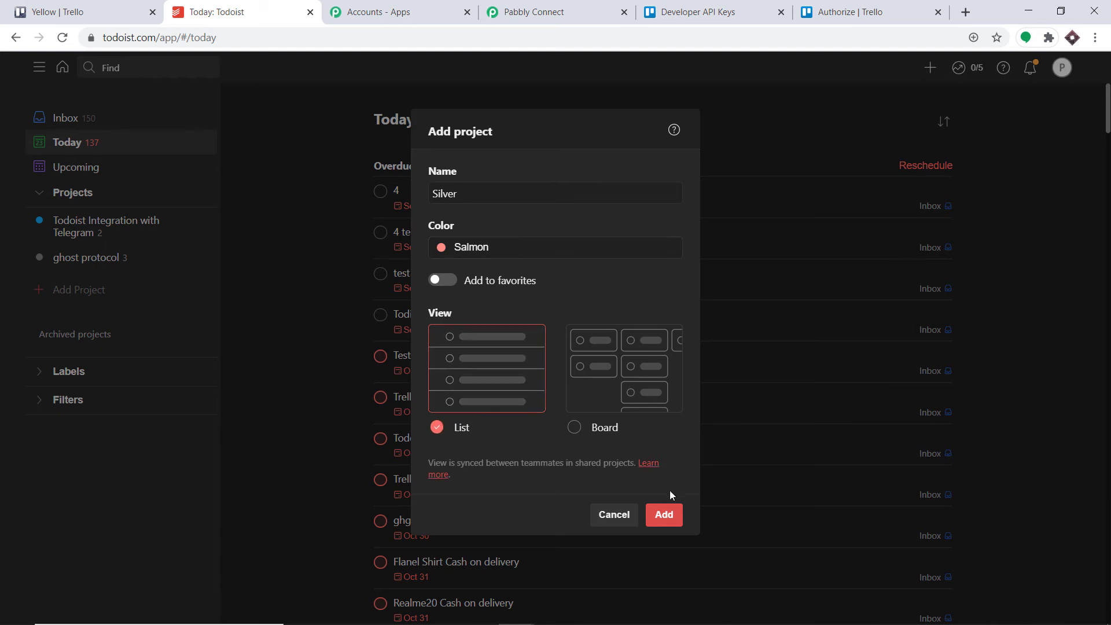
pyautogui.click(664, 515)
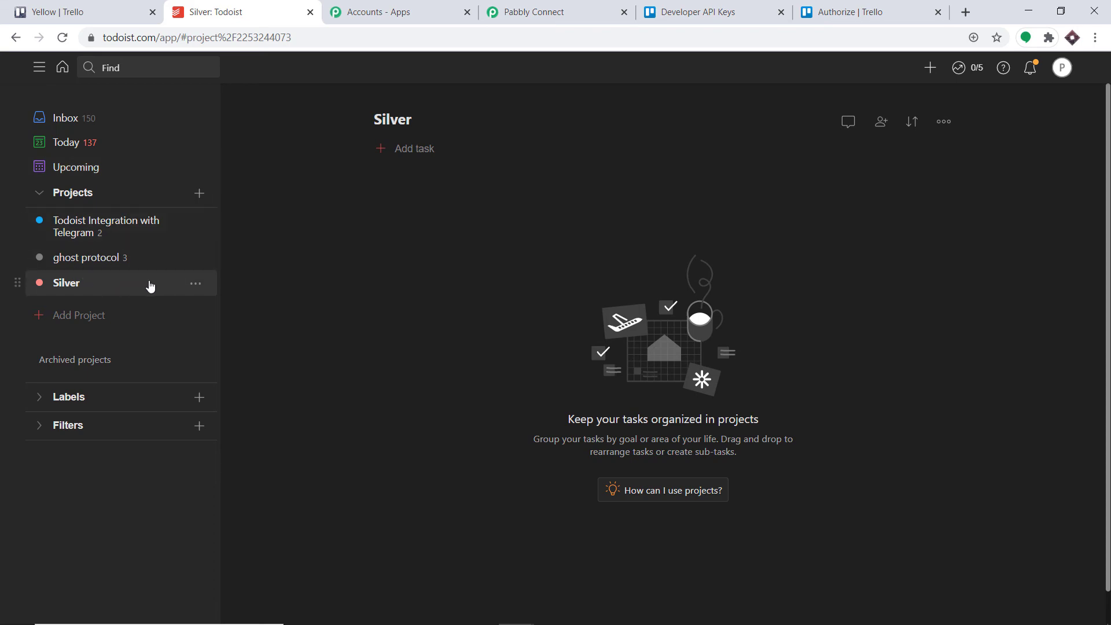
# - Return to Pabbly Connect, refresh the project list and set the Project ID to Silver
pyautogui.click(582, 6)
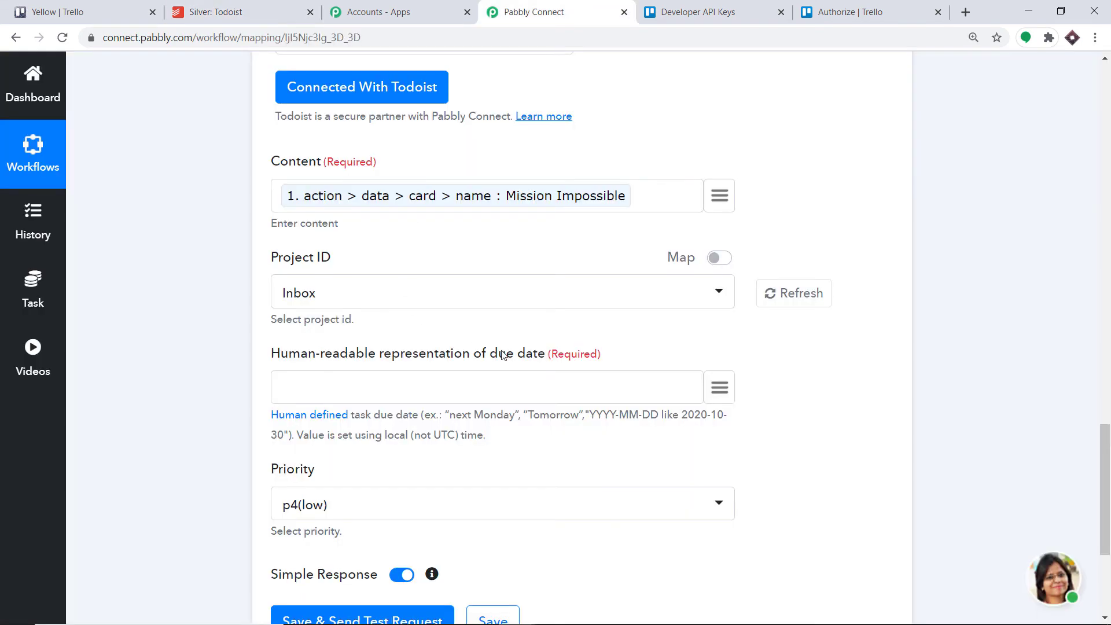
pyautogui.click(810, 297)
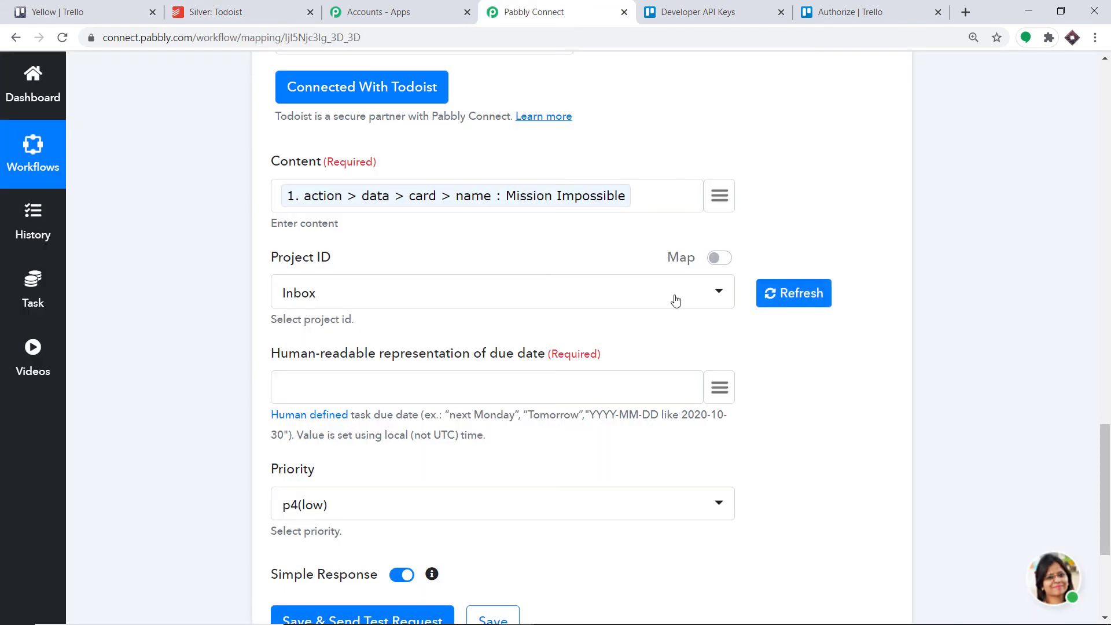
pyautogui.click(516, 300)
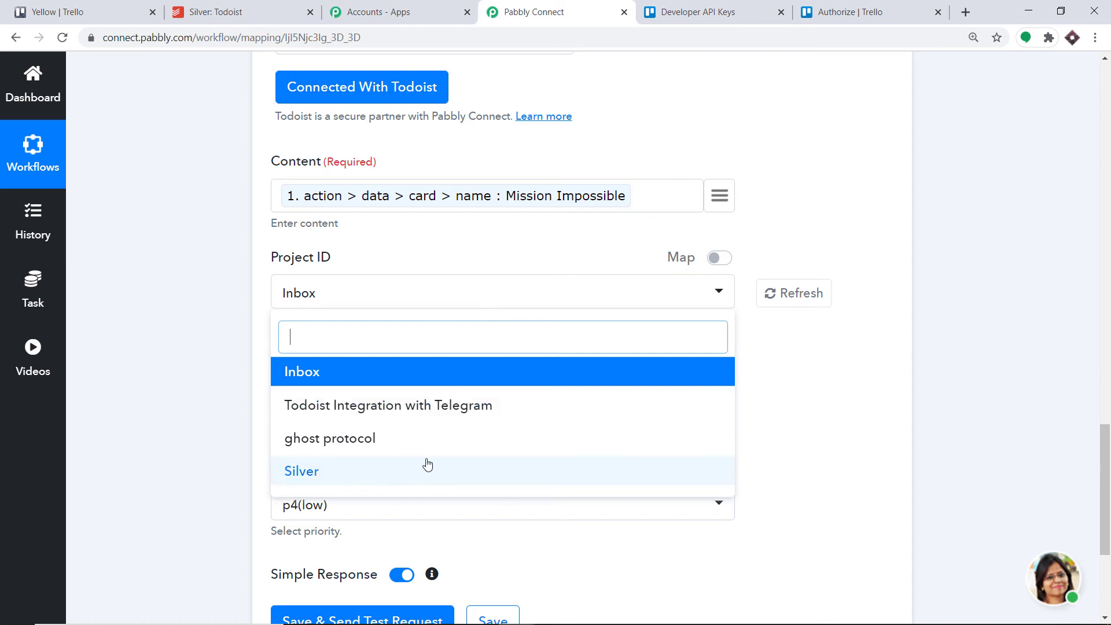
pyautogui.click(347, 474)
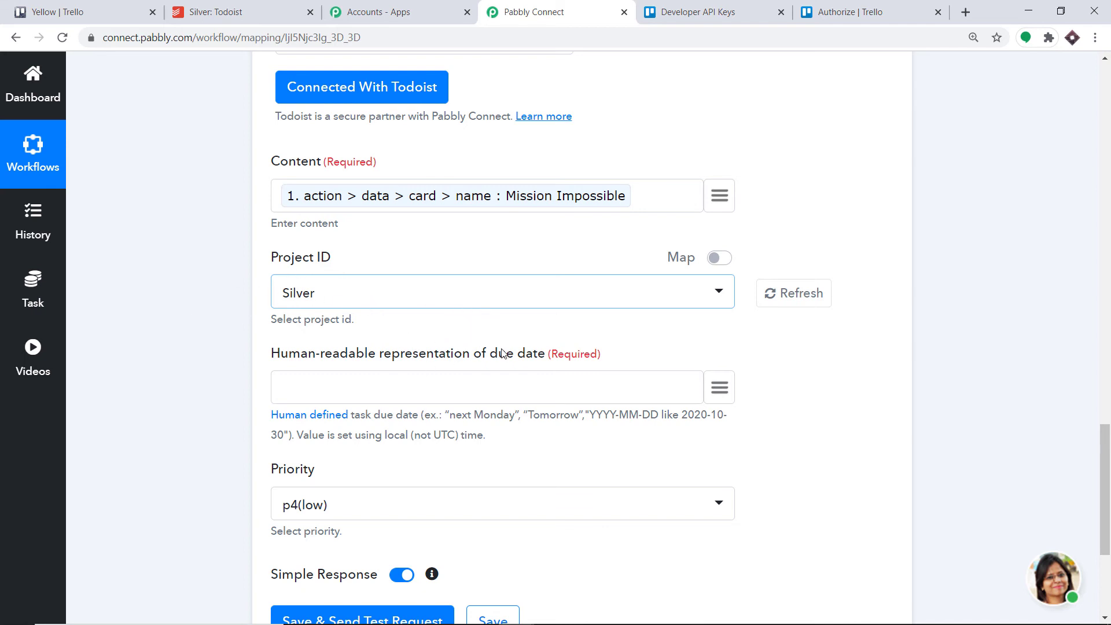
# - Set the task's due date to Tomorrow, copied from the example text, and its priority to p1(very urgent)
pyautogui.scroll(-1, 502, 354)
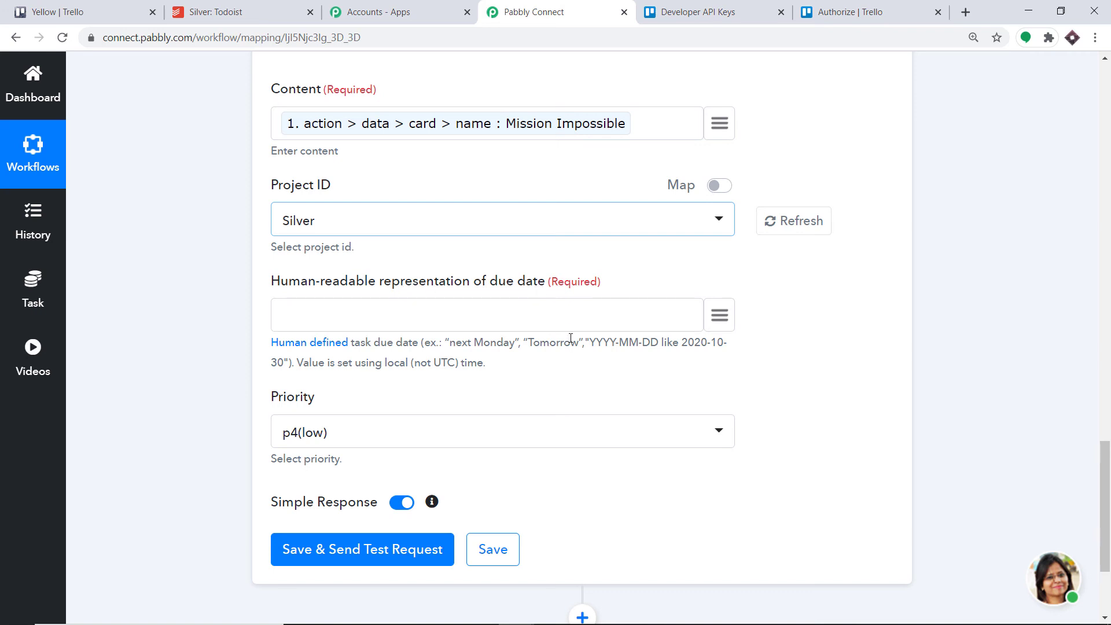
pyautogui.moveTo(580, 344); pyautogui.dragTo(532, 344)
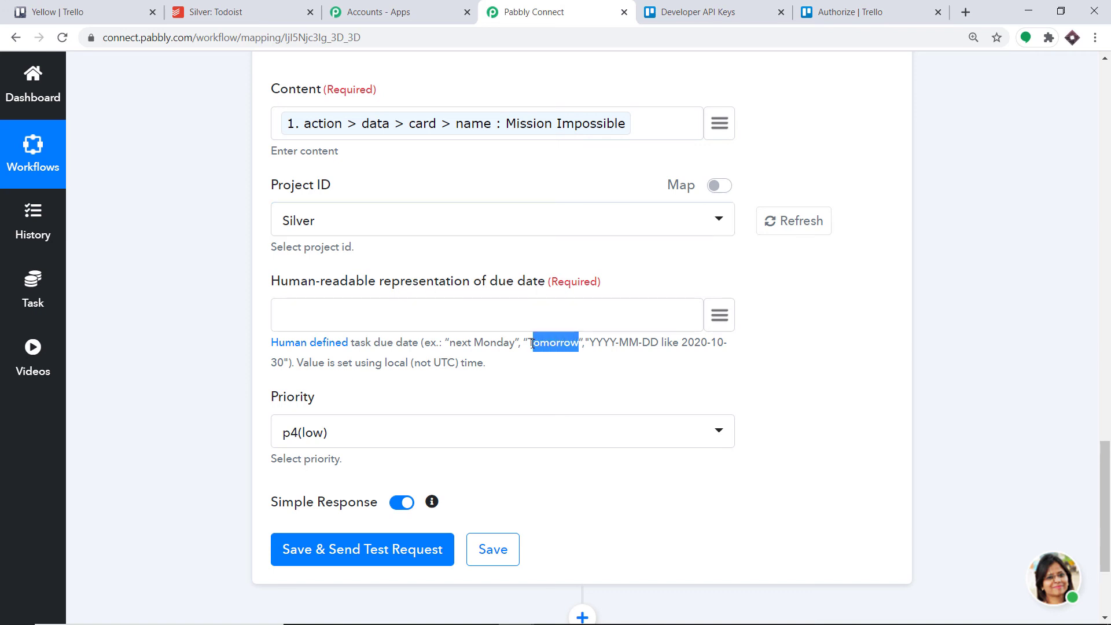
pyautogui.rightClick(531, 344)
pyautogui.click(541, 354)
pyautogui.click(304, 315)
pyautogui.rightClick(304, 315)
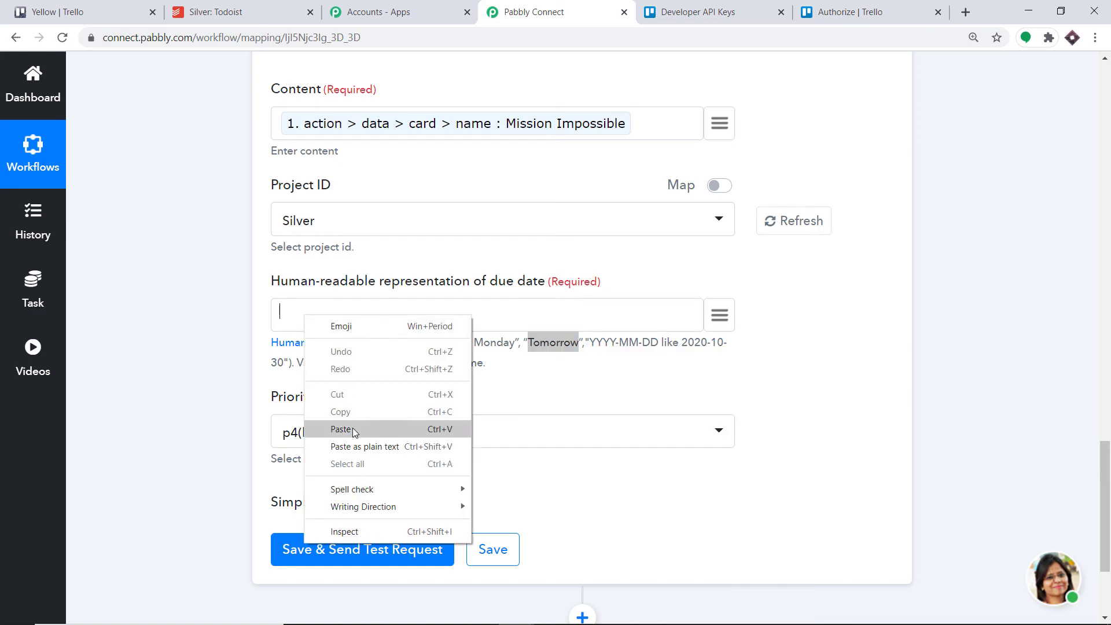
pyautogui.click(350, 428)
pyautogui.click(380, 444)
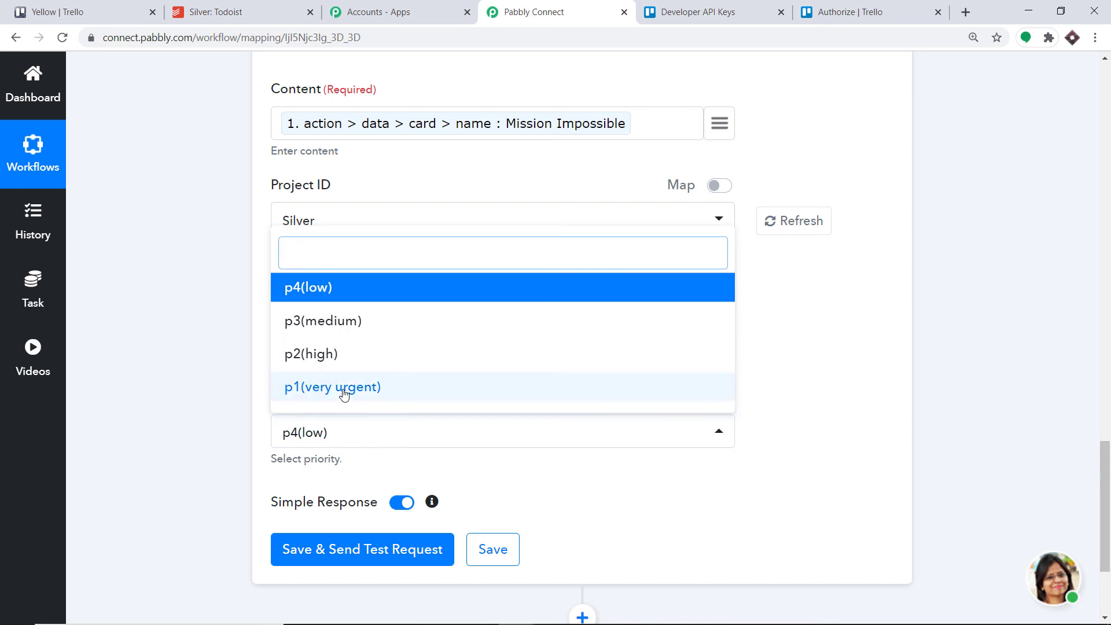
pyautogui.click(344, 391)
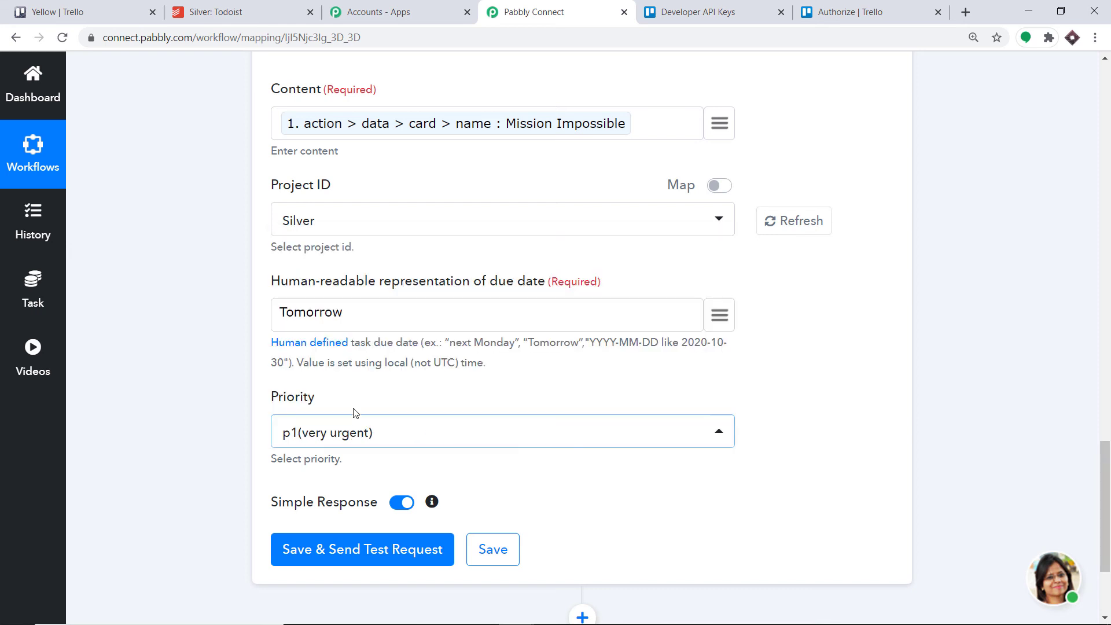
# - Save the Todoist action and send a test request, review the API response, and switch to Todoist to check the Silver project
pyautogui.click(379, 550)
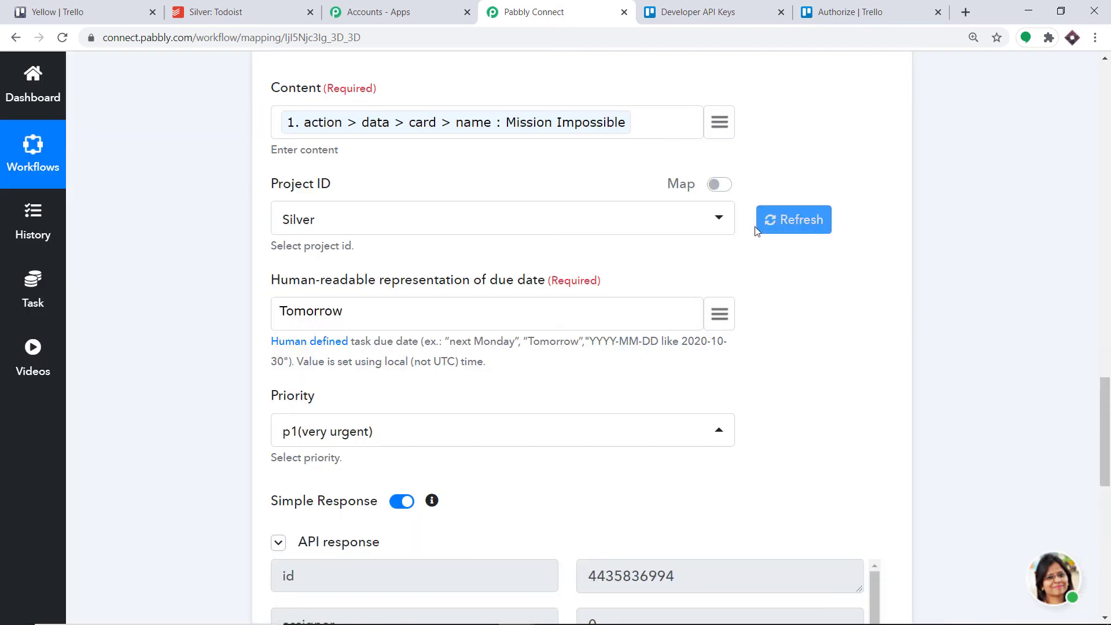
pyautogui.scroll(-5, 752, 232)
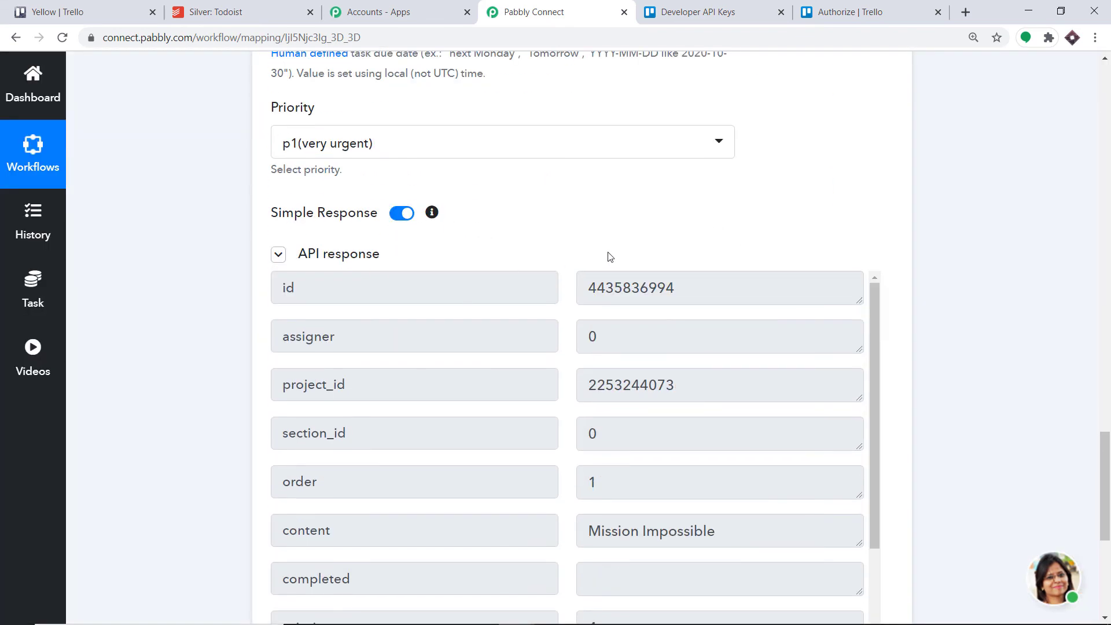
pyautogui.click(238, 5)
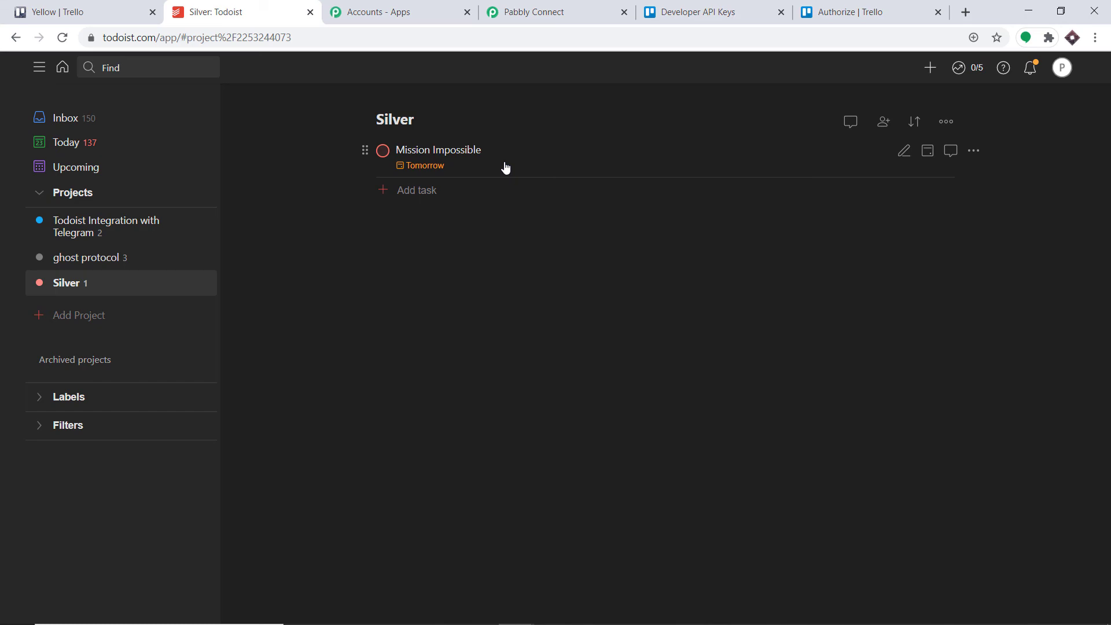
# - Return to Pabbly Connect and collapse the Todoist Create a Task action and the Trello New Card trigger
pyautogui.click(556, 10)
pyautogui.scroll(10, 839, 255)
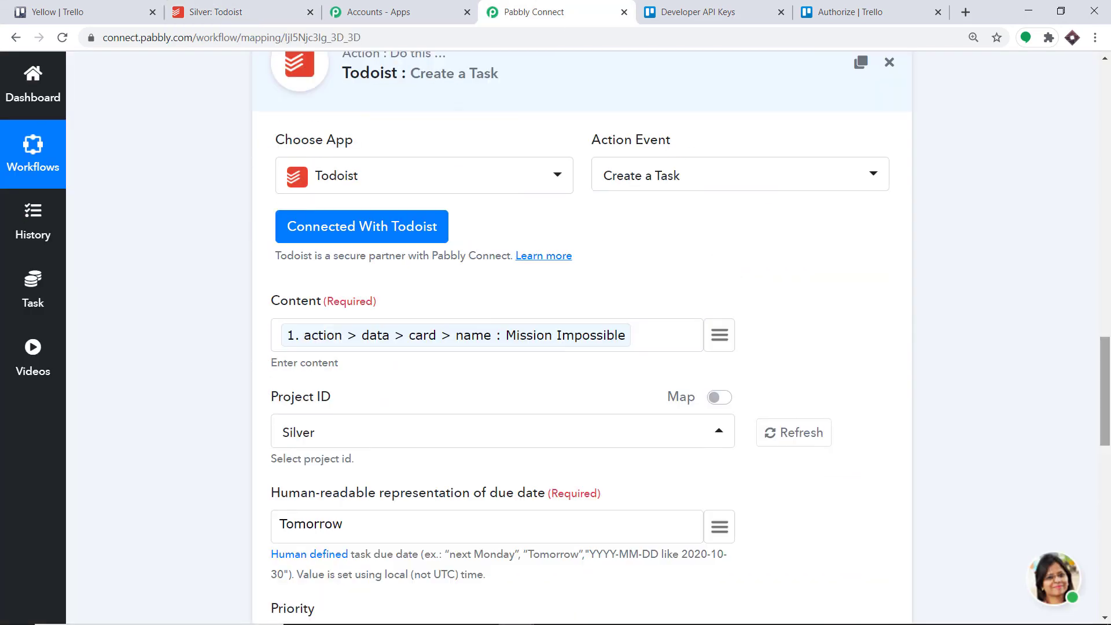
pyautogui.scroll(4, 734, 364)
pyautogui.click(526, 374)
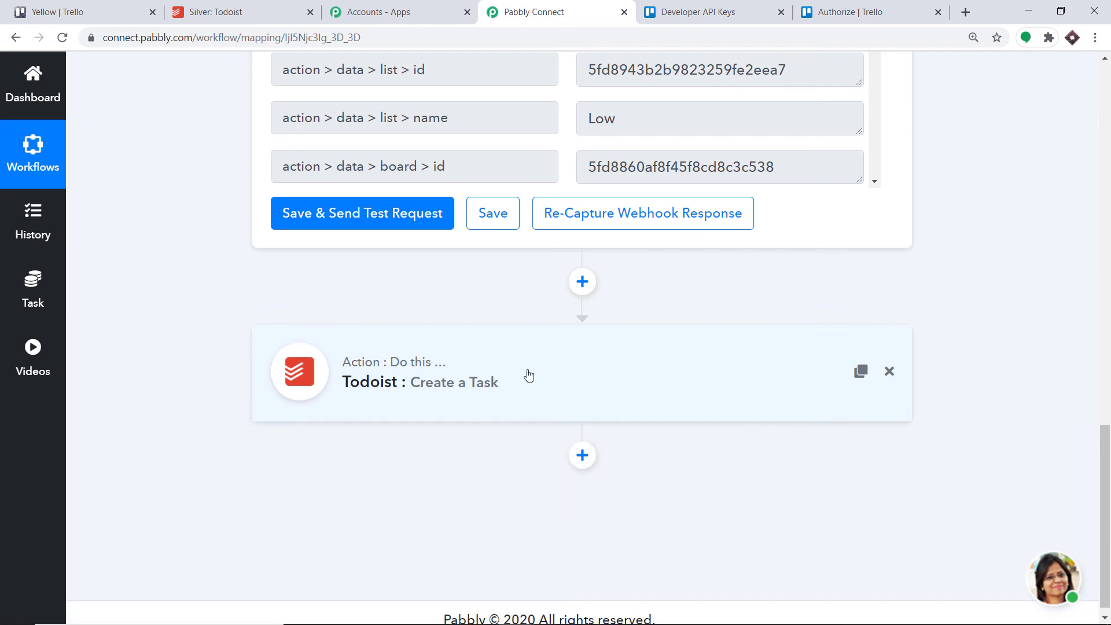
pyautogui.scroll(15, 617, 196)
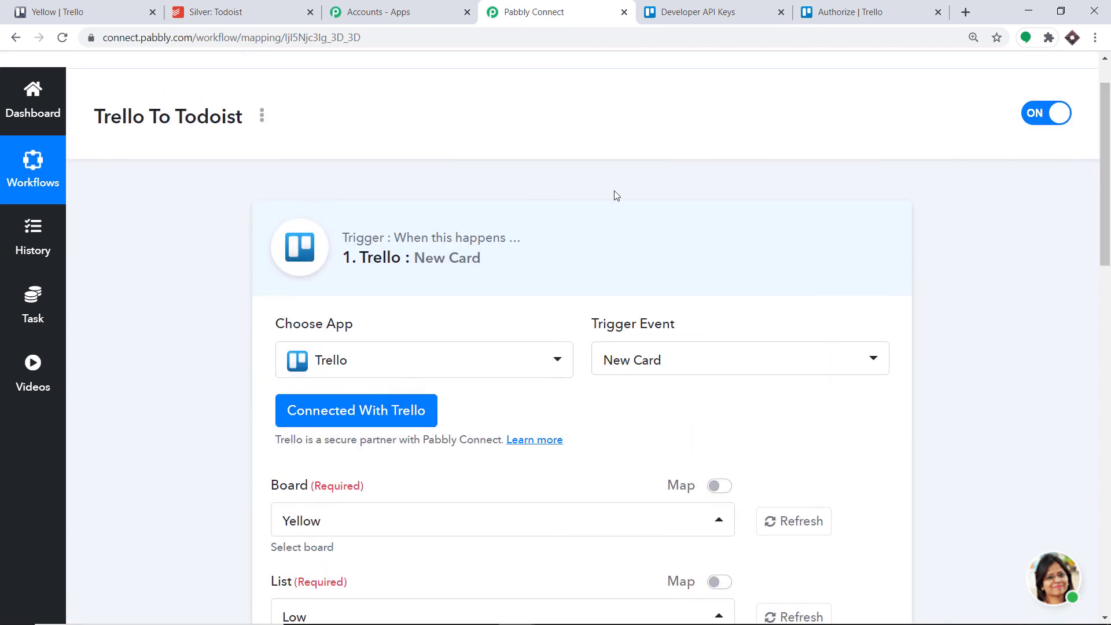
pyautogui.click(518, 239)
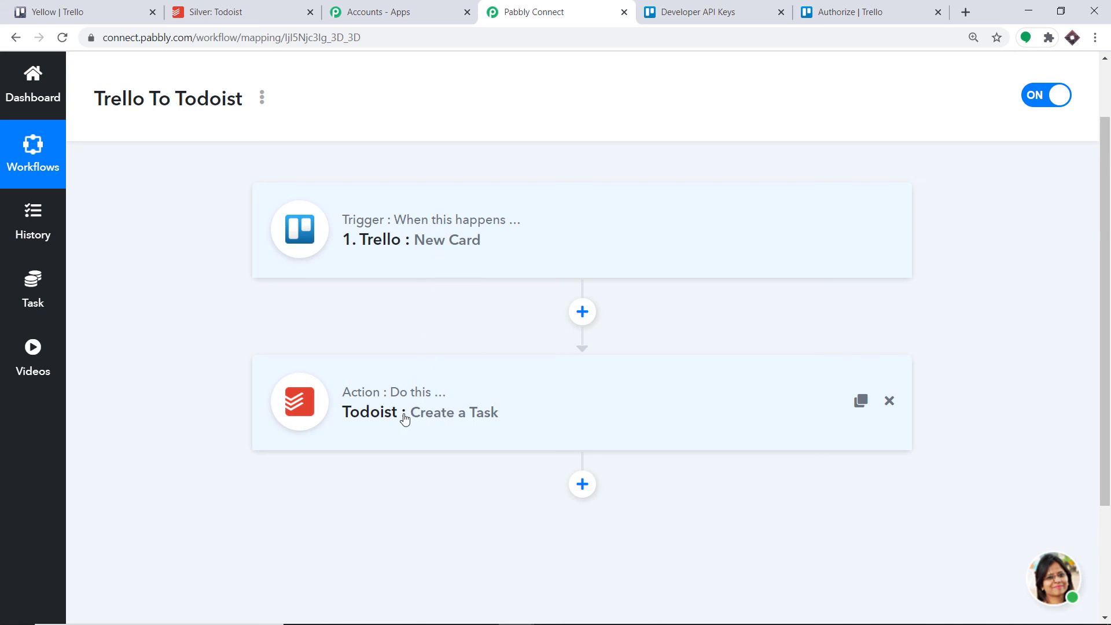
# - Switch to Trello, add a card titled Vanilla Sky to the Yellow board's Low list, and check Todoist's Silver project for its task
pyautogui.click(92, 9)
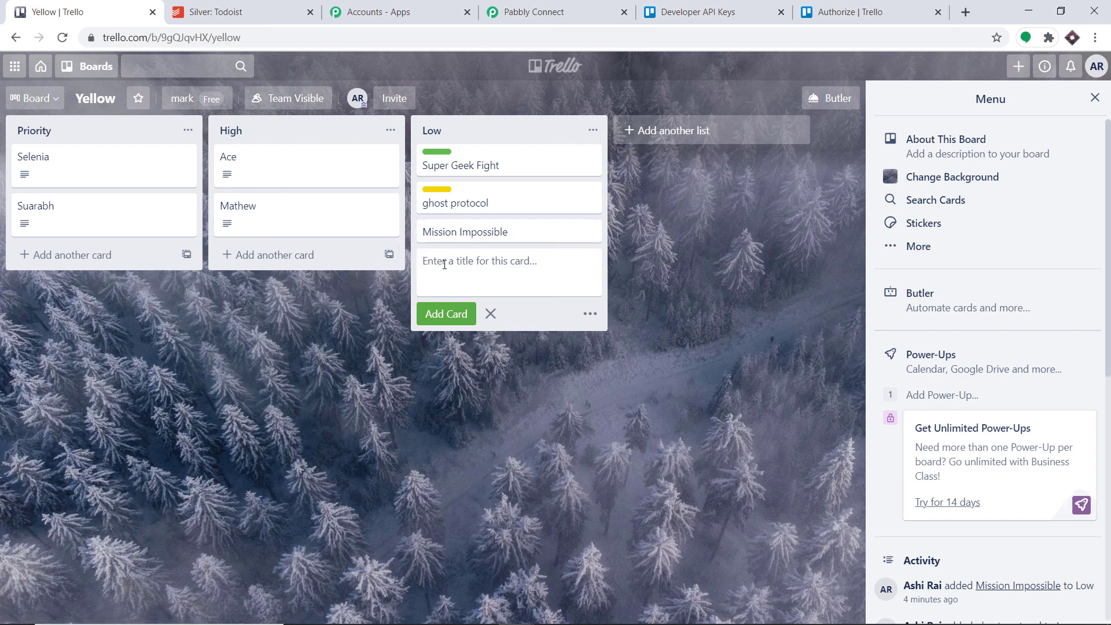
pyautogui.write('Vanilla Sky')
pyautogui.click(453, 316)
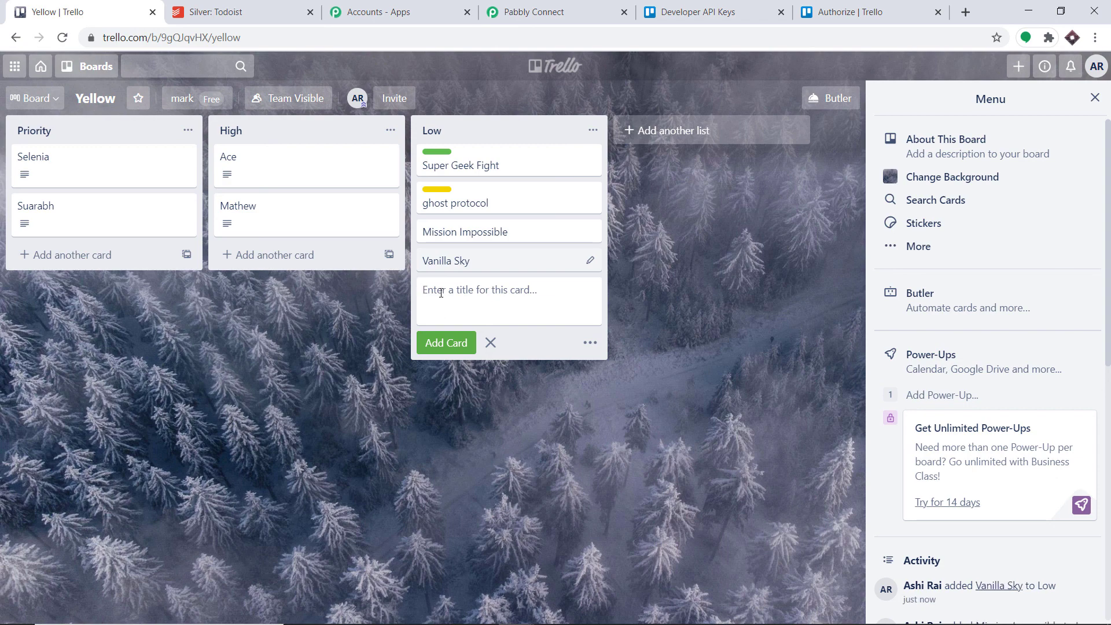
pyautogui.click(218, 6)
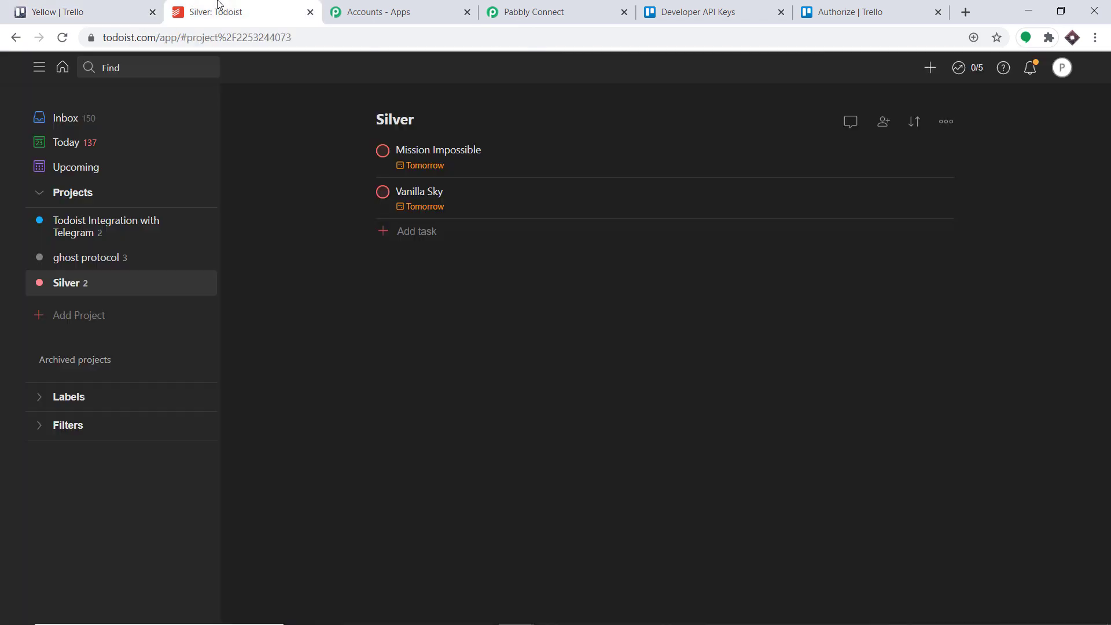